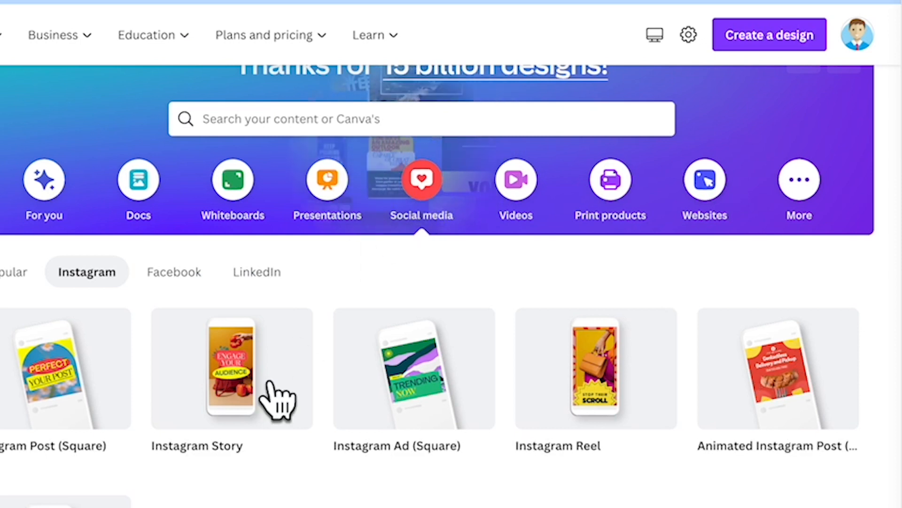
# Create a blank Instagram Story and apply the Winter Sale template with the white sneakers.
pyautogui.moveTo(258, 406)
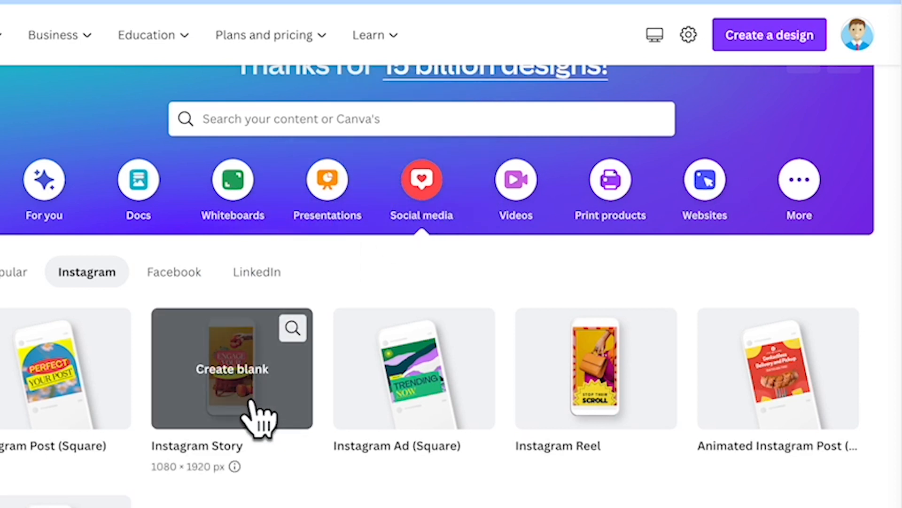
pyautogui.click(252, 402)
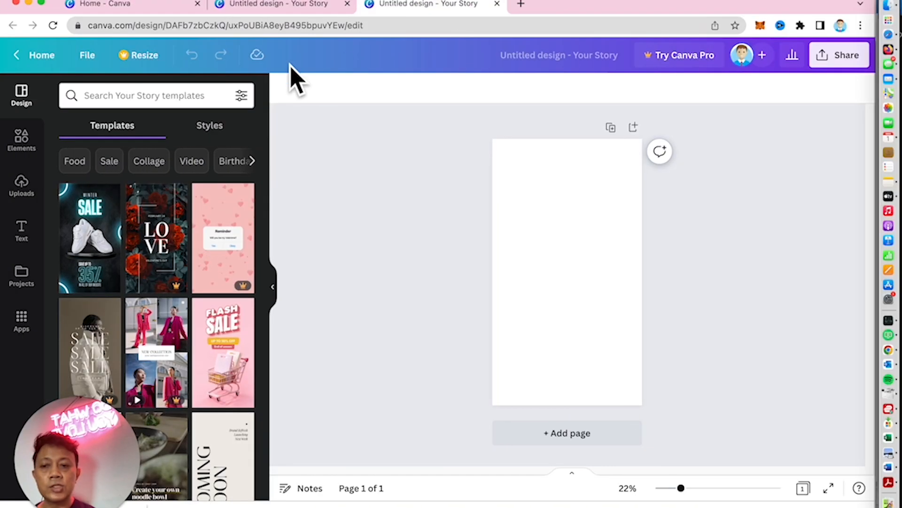
pyautogui.click(88, 239)
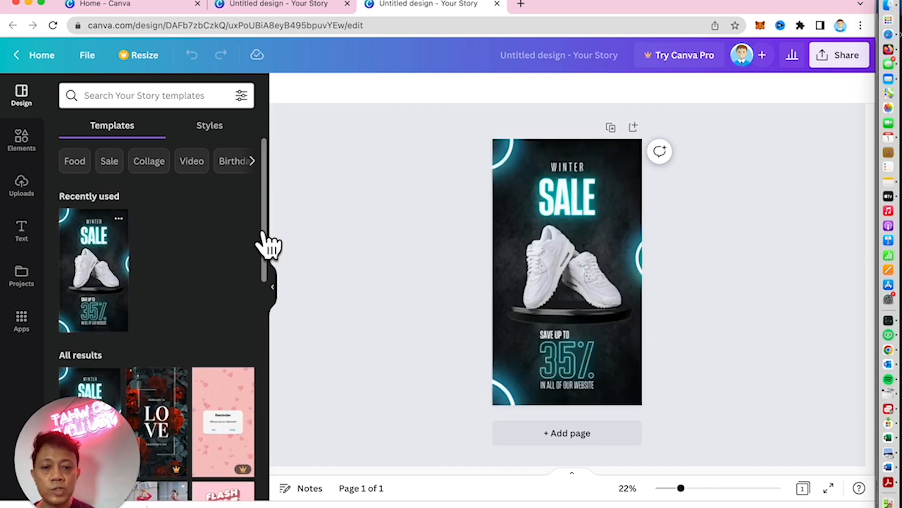
pyautogui.click(502, 289)
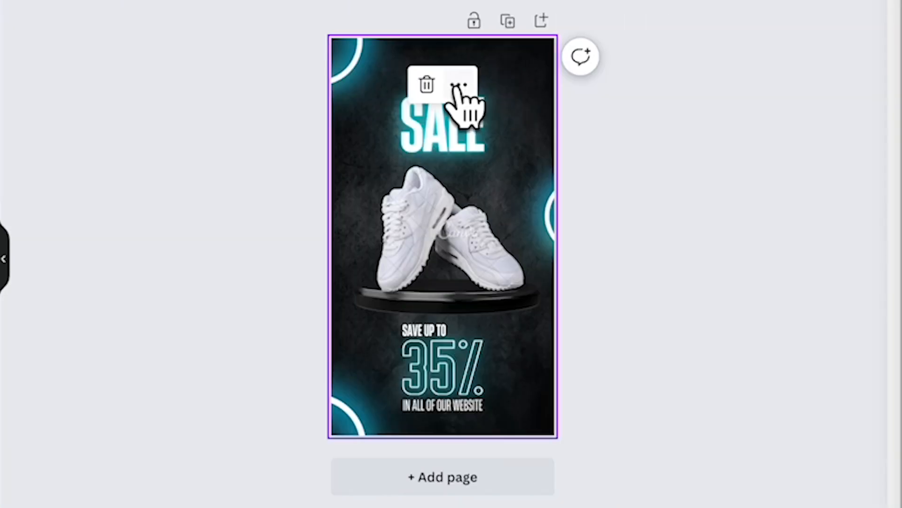
pyautogui.click(656, 121)
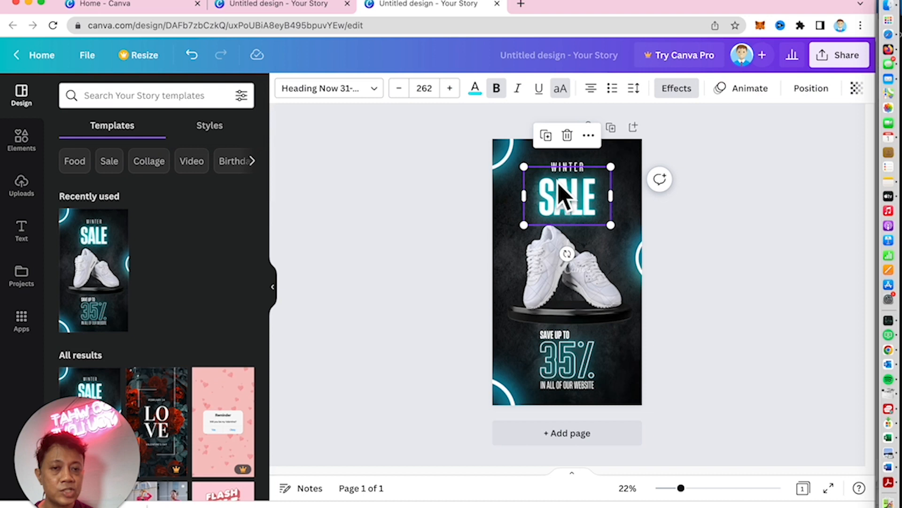
# Replace the glowing SALE heading text with "MARCH SALE".
pyautogui.doubleClick(565, 188)
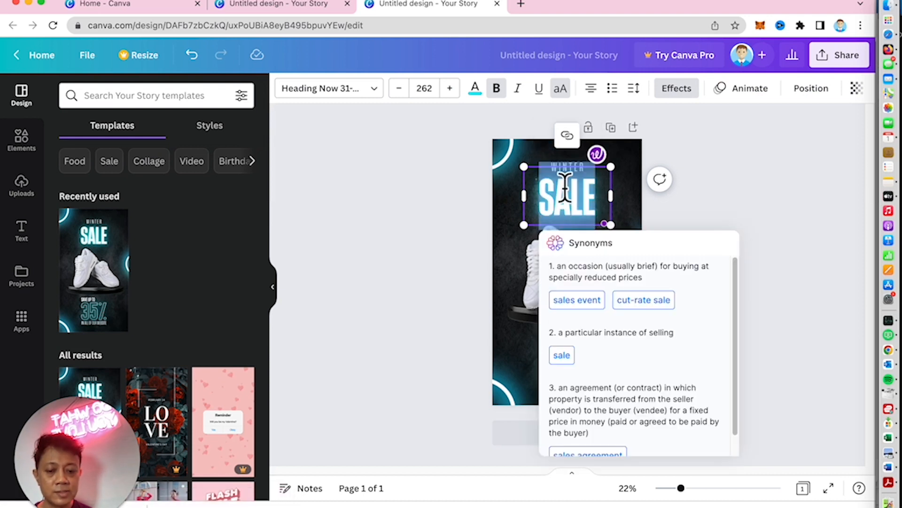
pyautogui.write('MARCH')
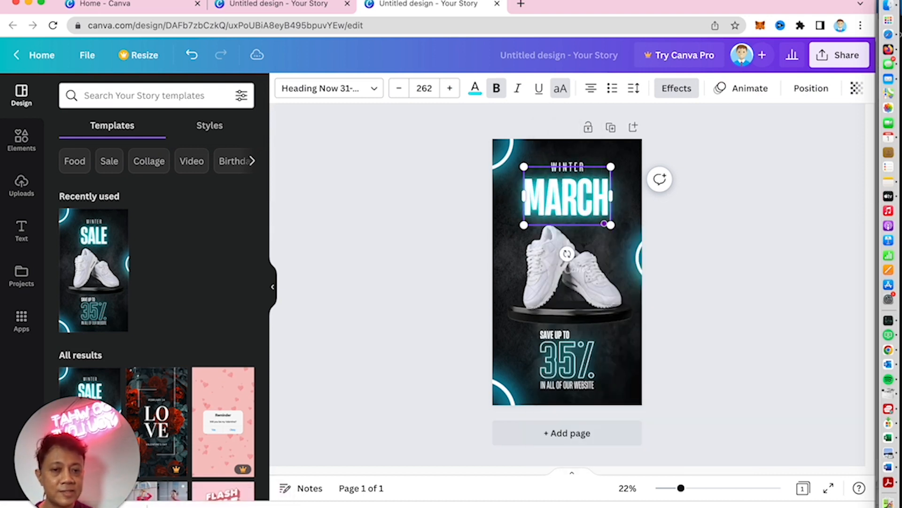
pyautogui.write(' SA')
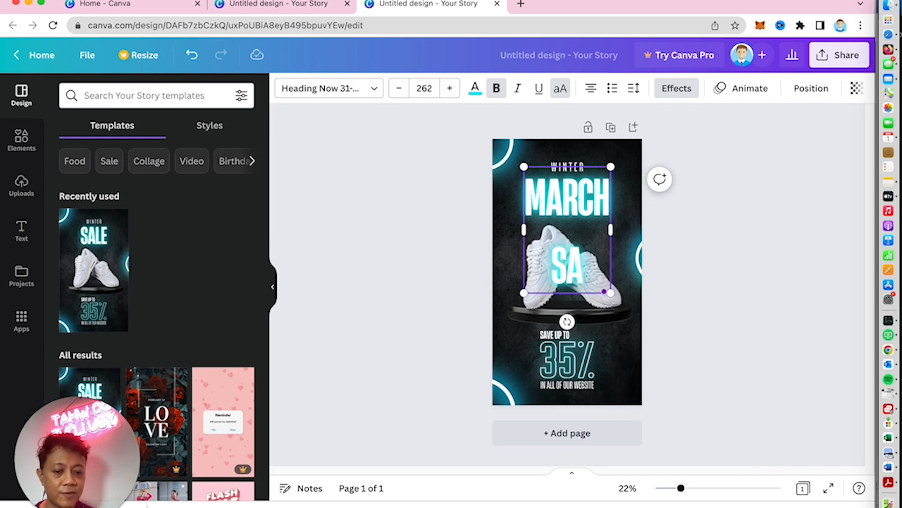
pyautogui.write('LE')
# Reduce the font size of the whole MARCH SALE heading to 90.
pyautogui.hotkey('ctrl', 'a')
pyautogui.click(398, 88)
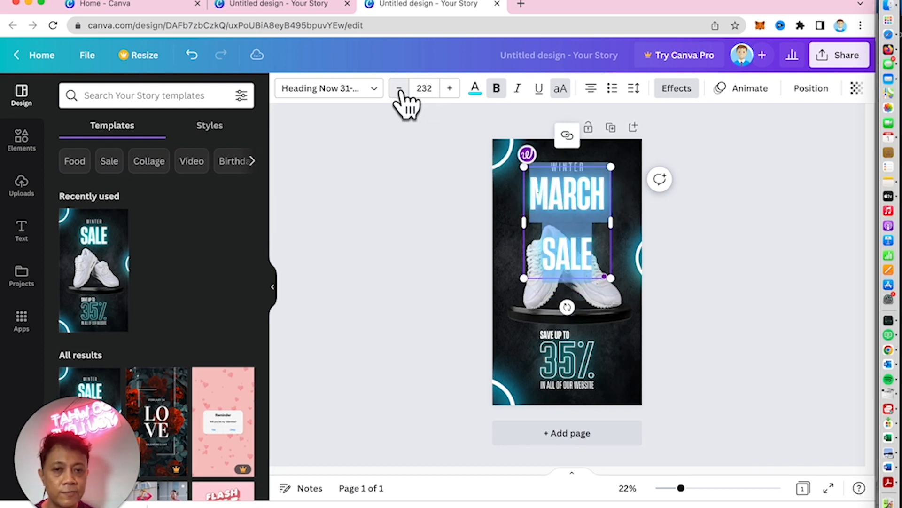
pyautogui.click(437, 92)
pyautogui.click(439, 93)
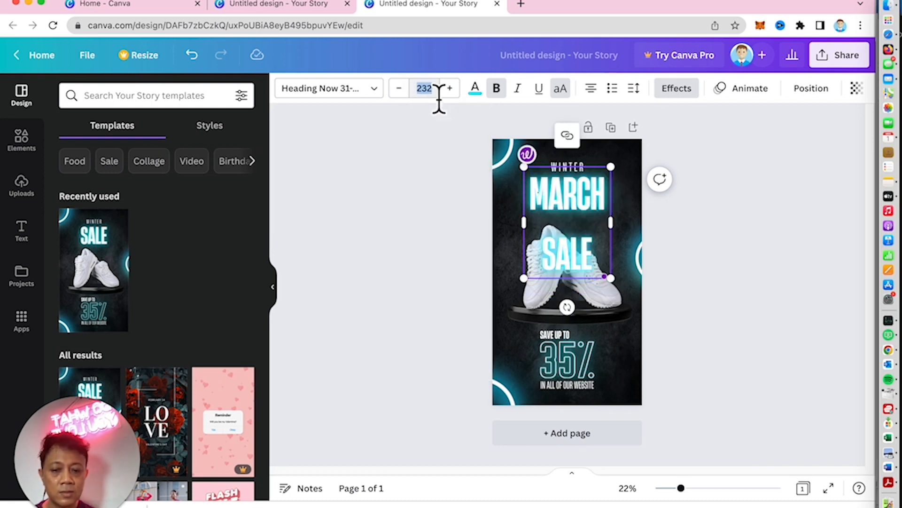
pyautogui.write('90')
pyautogui.press('Return')
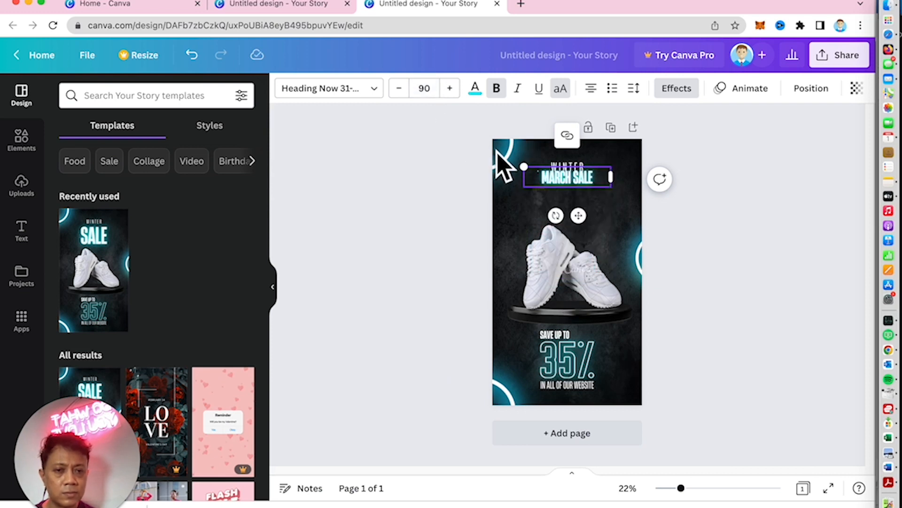
# Change the MARCH SALE heading's font to Open Sans Extra Bold and scale the text box down to about font size 116.
pyautogui.click(369, 90)
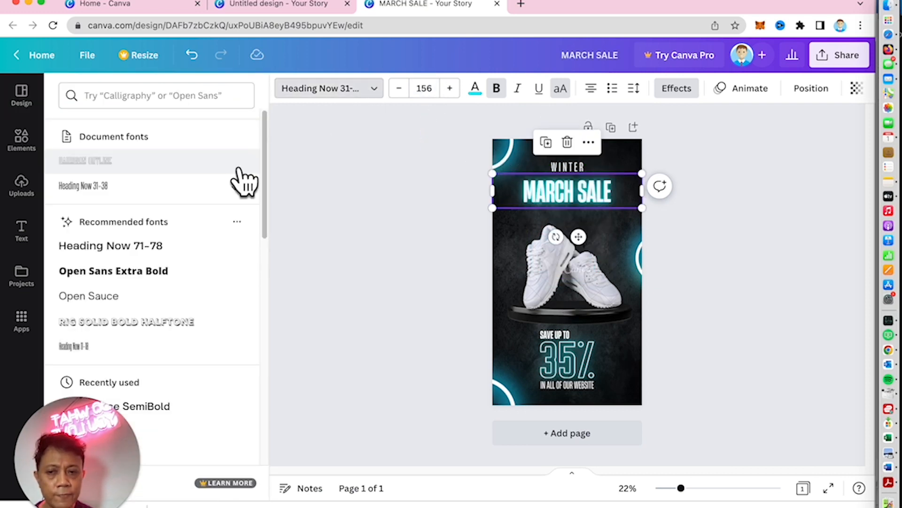
pyautogui.click(184, 276)
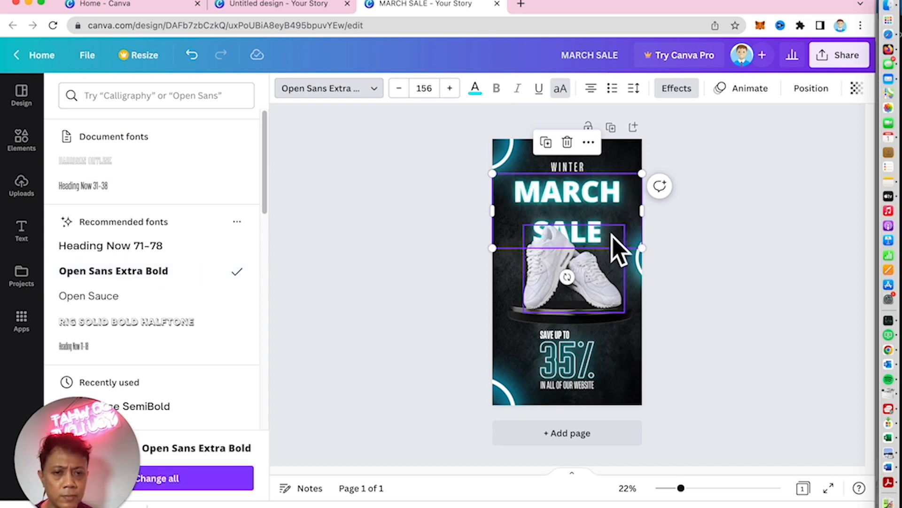
pyautogui.click(647, 254)
pyautogui.click(600, 207)
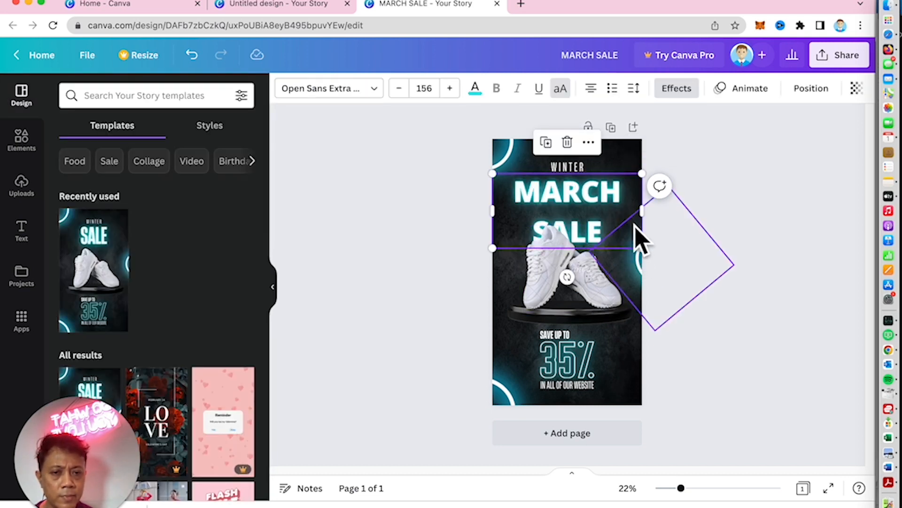
pyautogui.moveTo(642, 248); pyautogui.dragTo(599, 212)
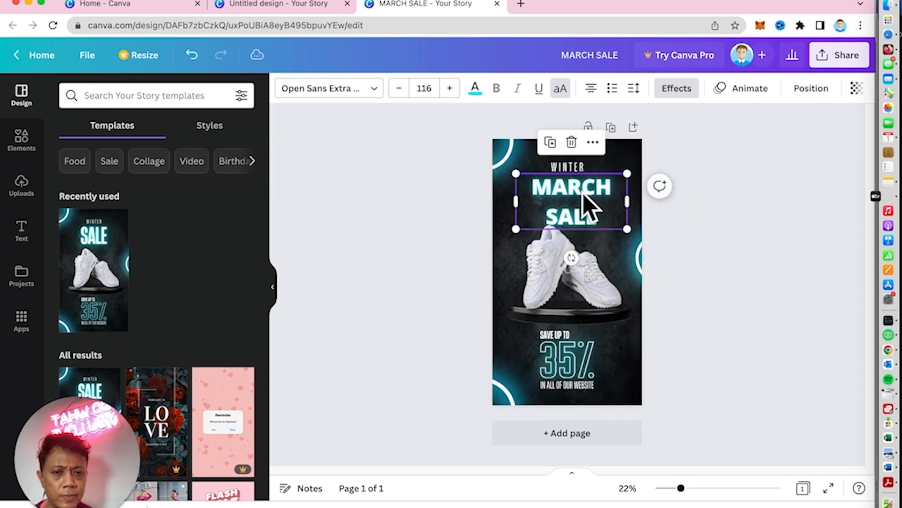
# Delete the WINTER text and move the MARCH SALE heading up into its place.
pyautogui.click(568, 168)
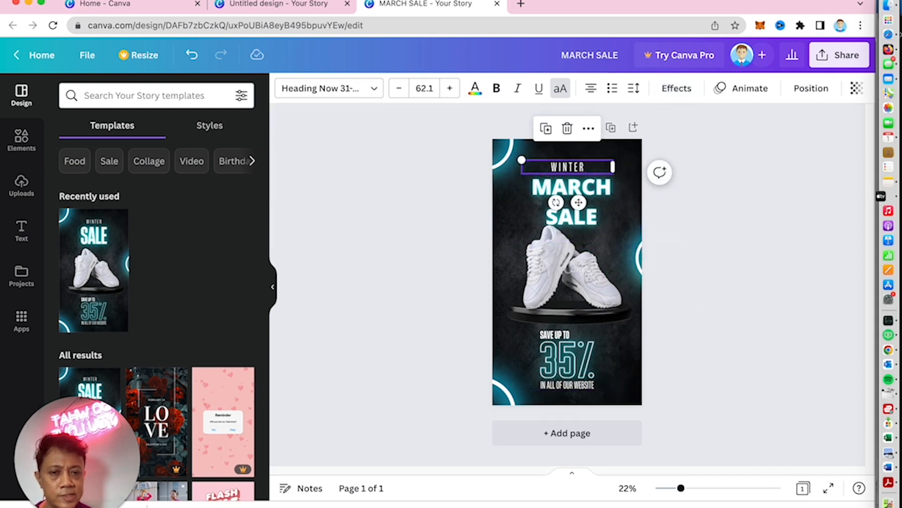
pyautogui.press('Delete')
pyautogui.click(576, 195)
pyautogui.moveTo(577, 196); pyautogui.dragTo(584, 177)
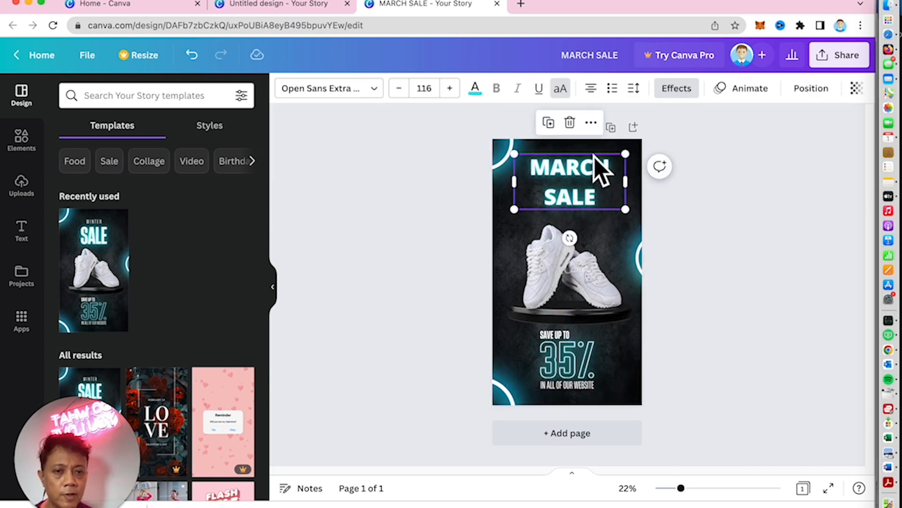
# Tighten the MARCH SALE heading's line spacing to 1.11 and widen its letter spacing slightly.
pyautogui.click(634, 89)
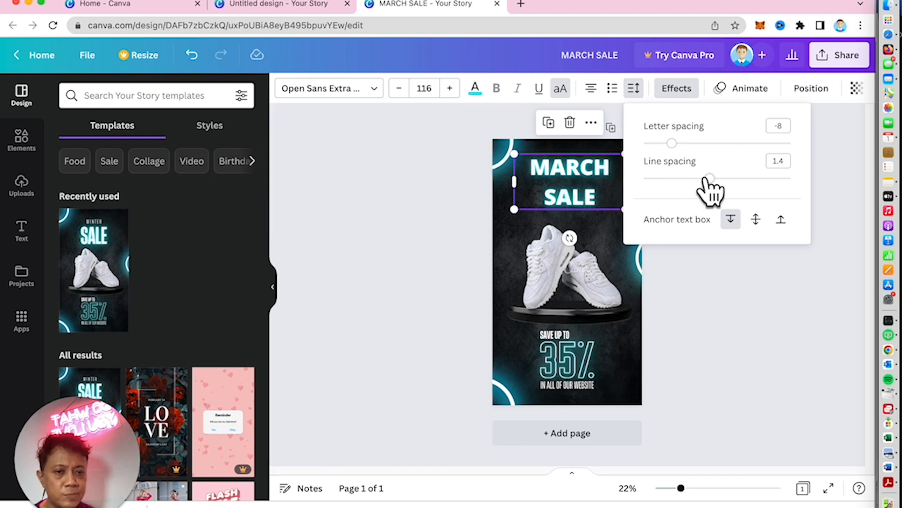
pyautogui.moveTo(707, 178); pyautogui.dragTo(688, 179)
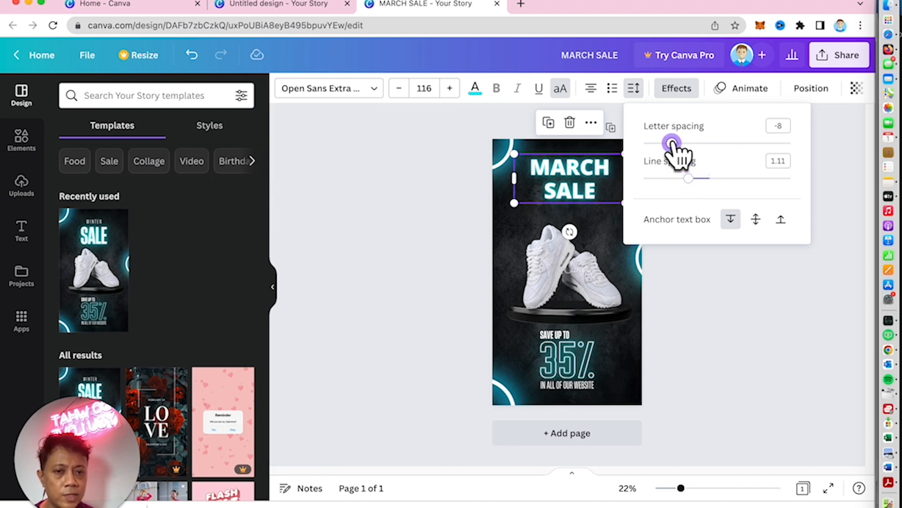
pyautogui.moveTo(672, 142); pyautogui.dragTo(683, 142)
pyautogui.click(589, 178)
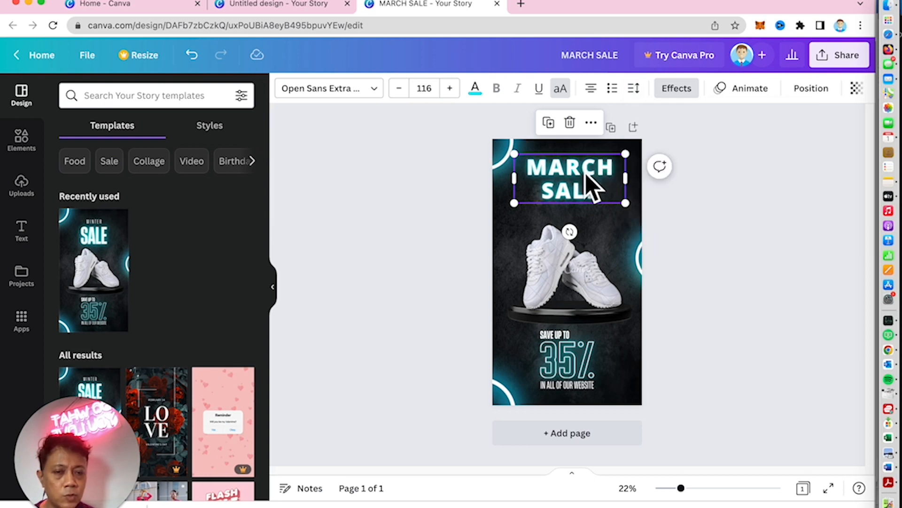
# Recolor the MARCH SALE heading's glow to light green from the default colors.
pyautogui.click(475, 87)
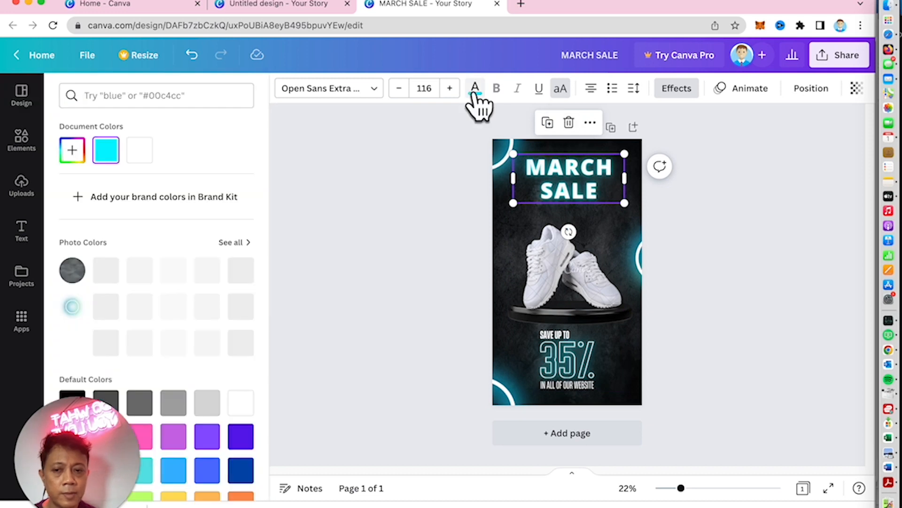
pyautogui.scroll(-1, 212, 324)
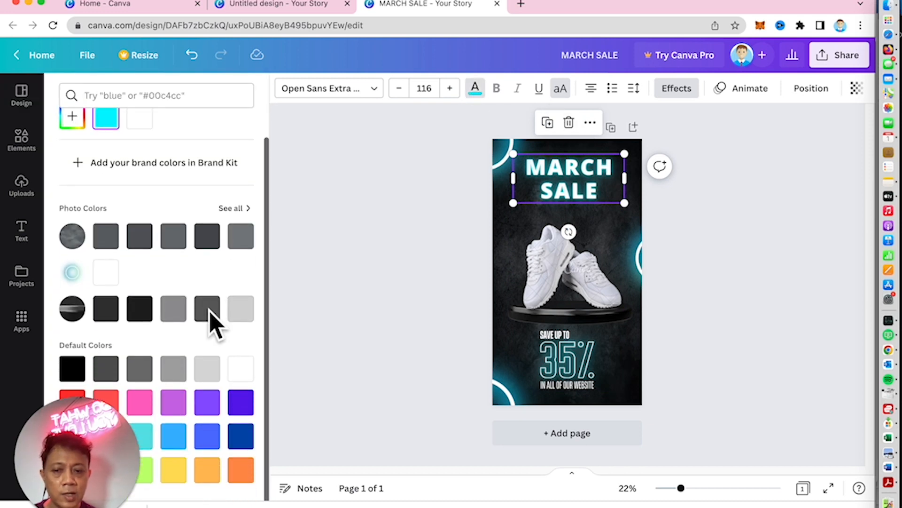
pyautogui.click(150, 465)
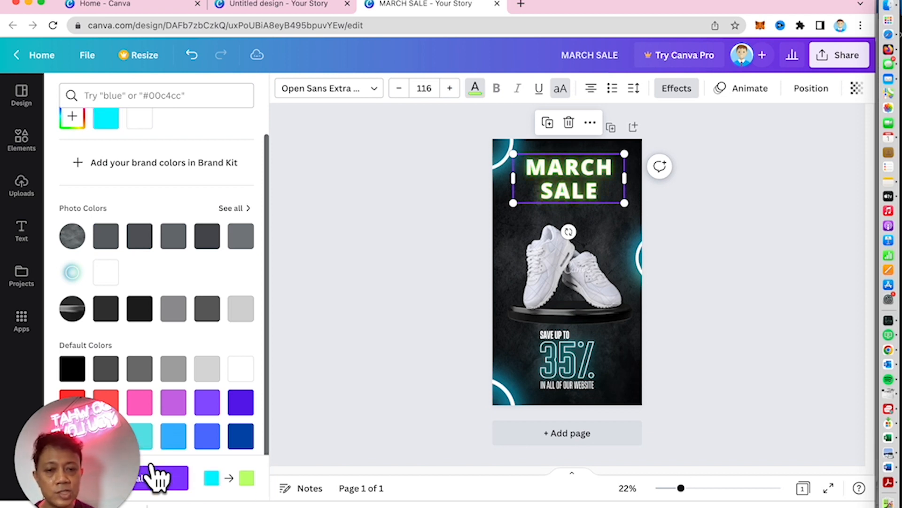
pyautogui.click(290, 229)
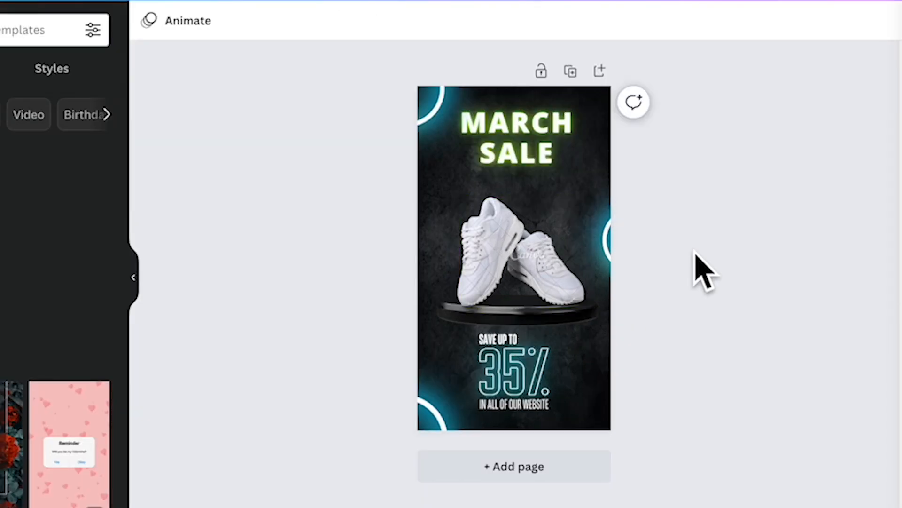
# Replace the white sneakers with the uploaded cutout of the blue-and-yellow sneaker and enlarge it to span the black podium.
pyautogui.click(595, 269)
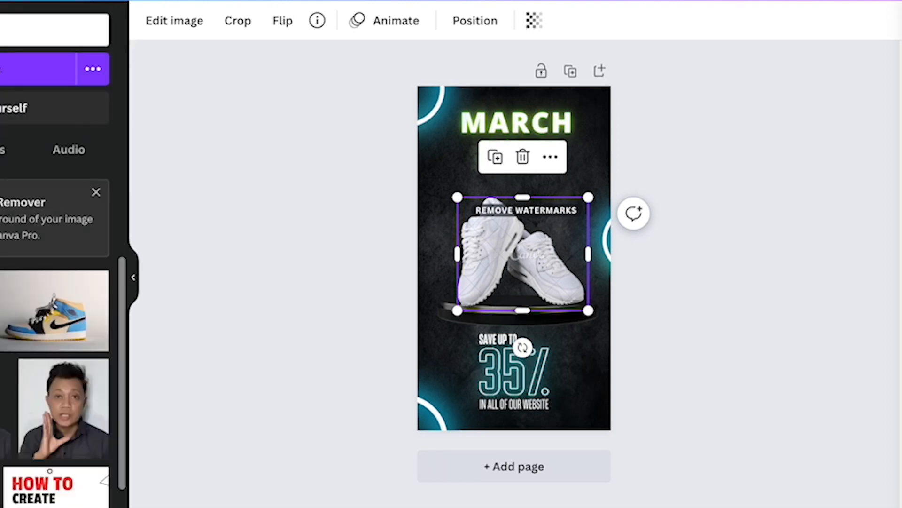
pyautogui.moveTo(28, 298); pyautogui.dragTo(542, 299)
pyautogui.click(478, 249)
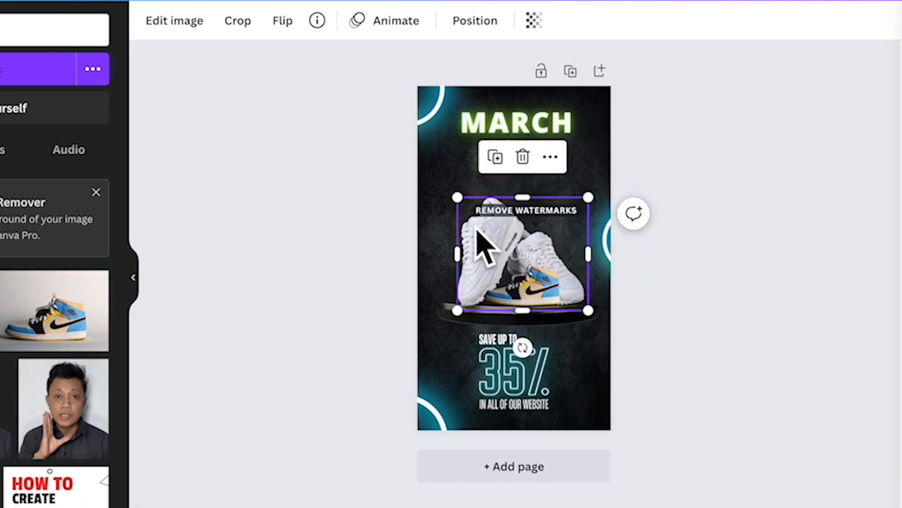
pyautogui.press('Delete')
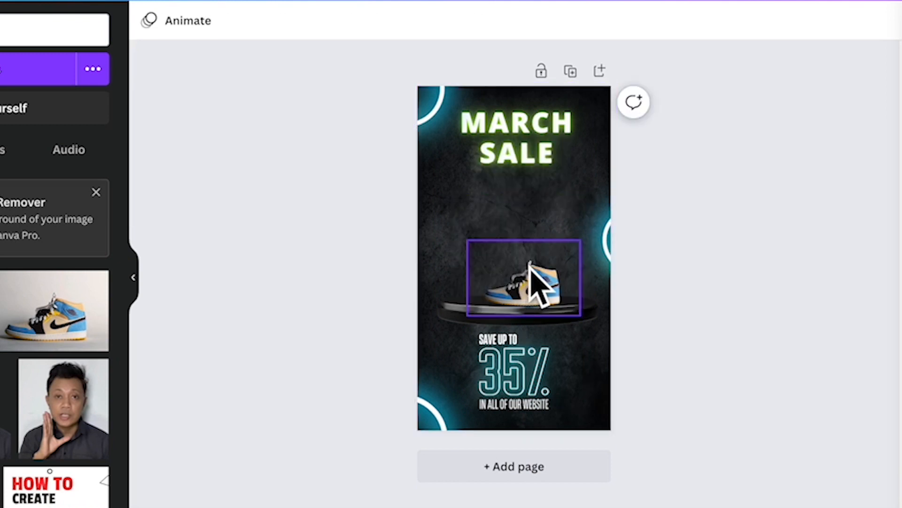
pyautogui.click(534, 282)
pyautogui.moveTo(471, 242); pyautogui.dragTo(397, 197)
# Change the discount number in the glowing percentage text from 35 to 20.
pyautogui.click(519, 393)
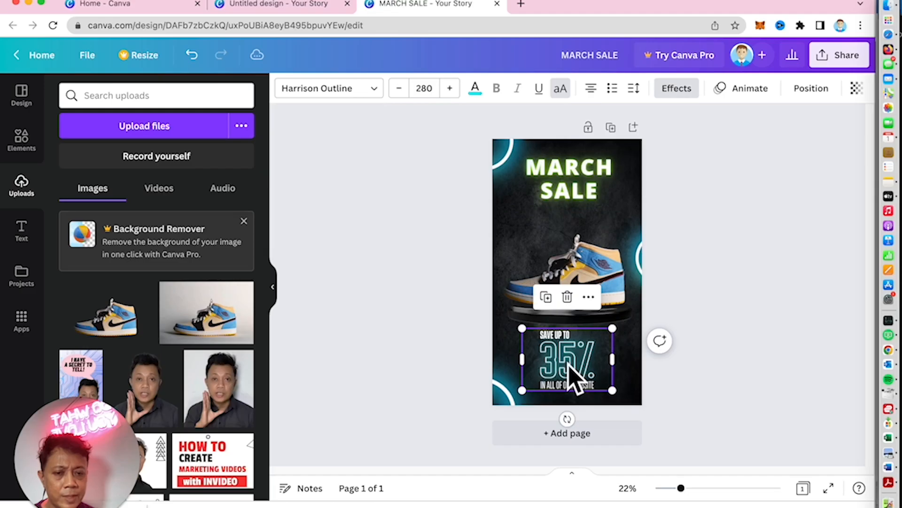
pyautogui.doubleClick(549, 356)
pyautogui.click(552, 363)
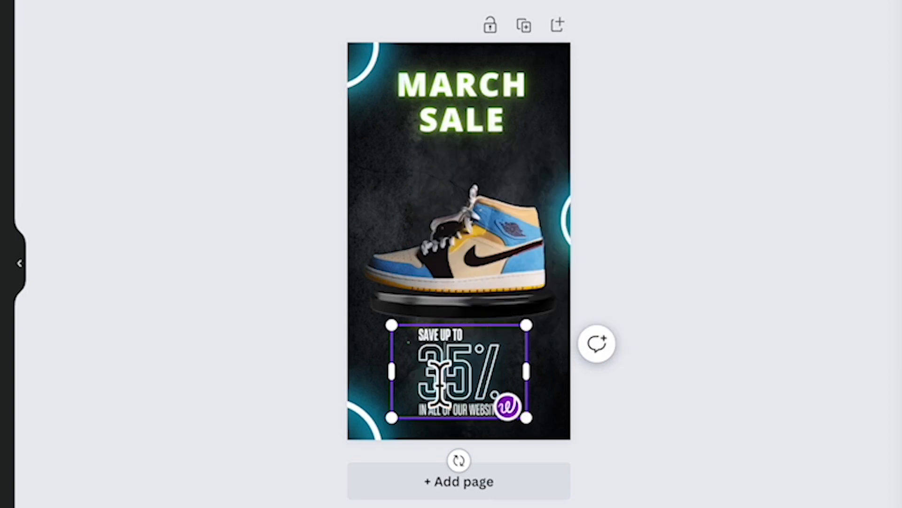
pyautogui.moveTo(429, 381); pyautogui.dragTo(470, 382)
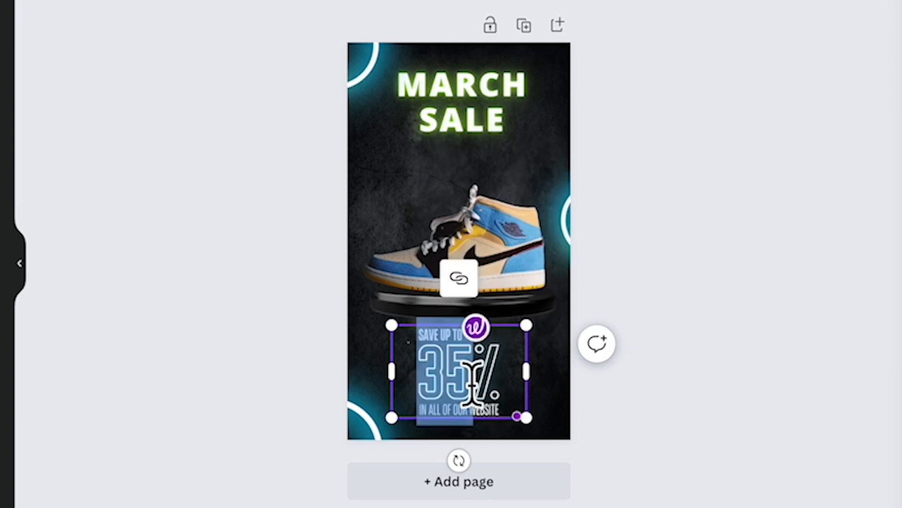
pyautogui.press('BackSpace')
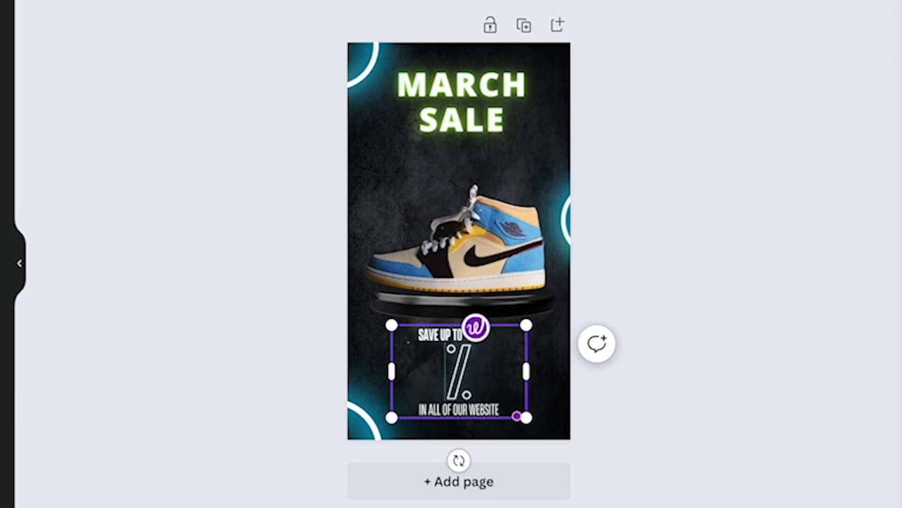
pyautogui.write('20')
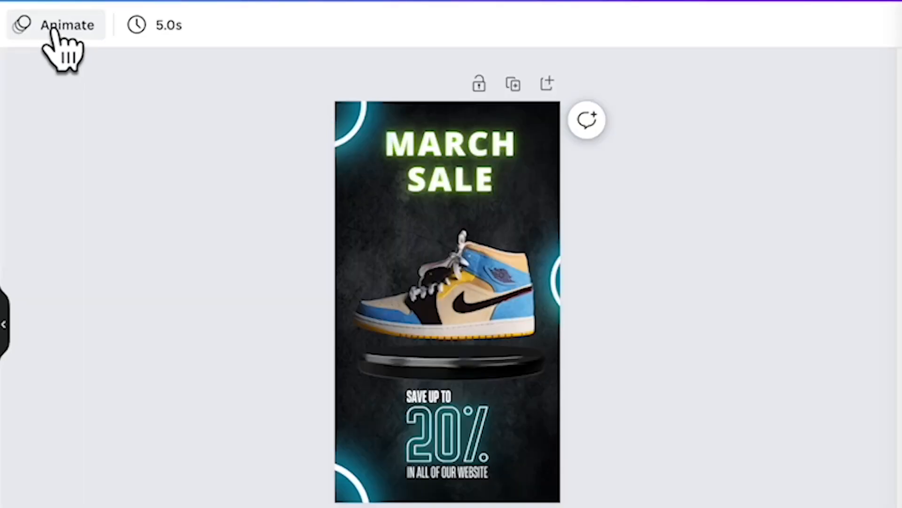
# Try the Disco and Party page animations on the story and apply Disco.
pyautogui.click(56, 34)
pyautogui.click(160, 245)
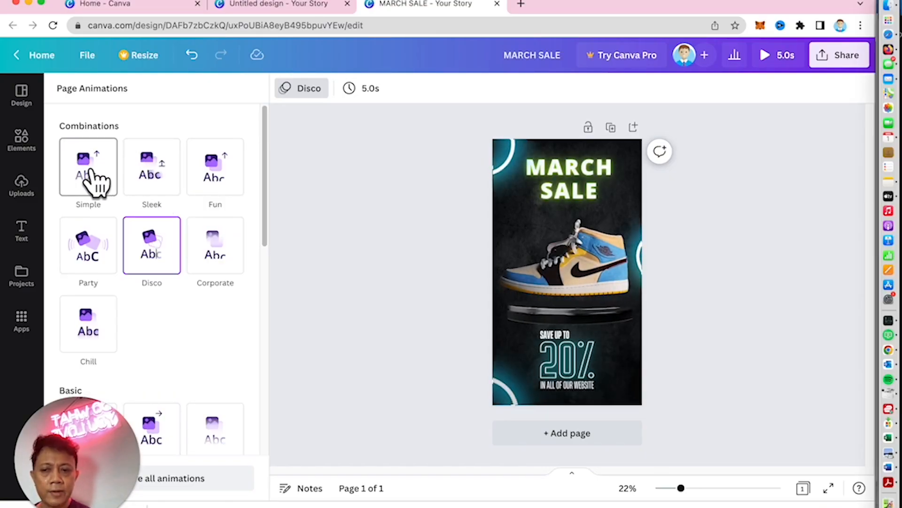
pyautogui.click(90, 251)
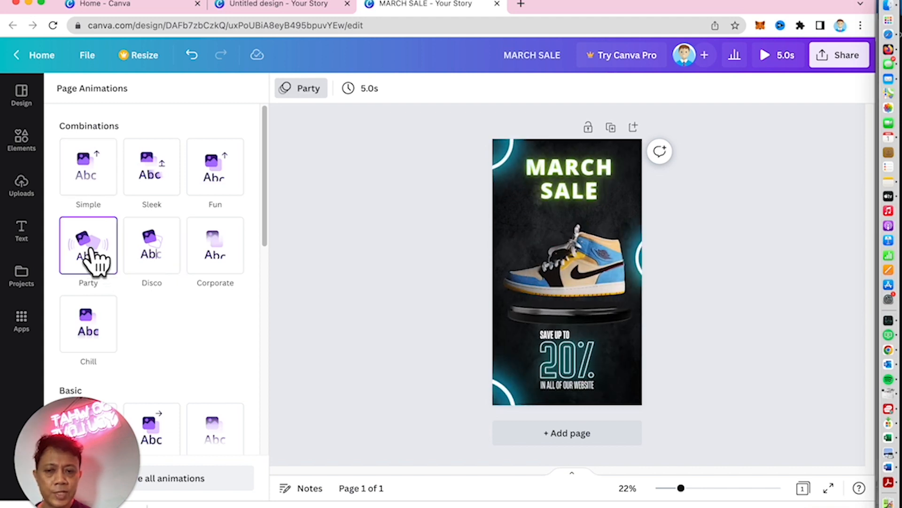
pyautogui.click(156, 256)
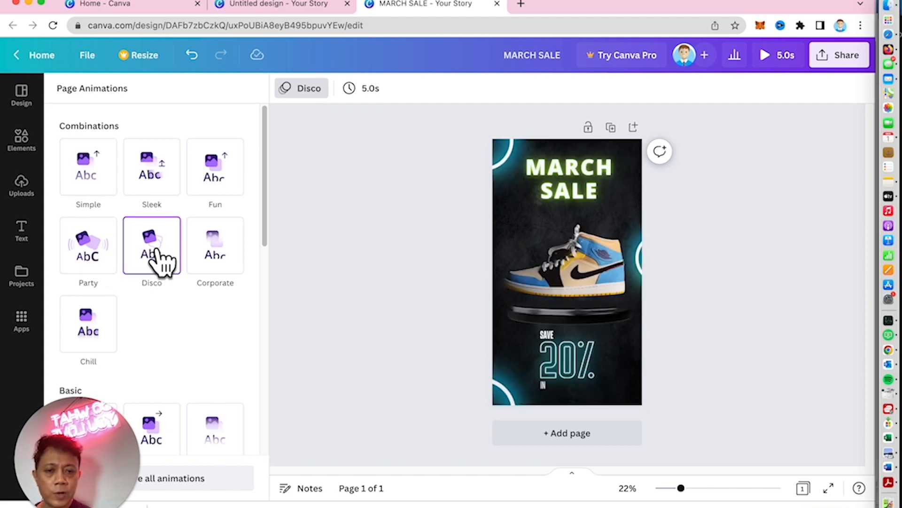
# Try the Pan page animation on the story and apply Party instead.
pyautogui.scroll(-4, 157, 262)
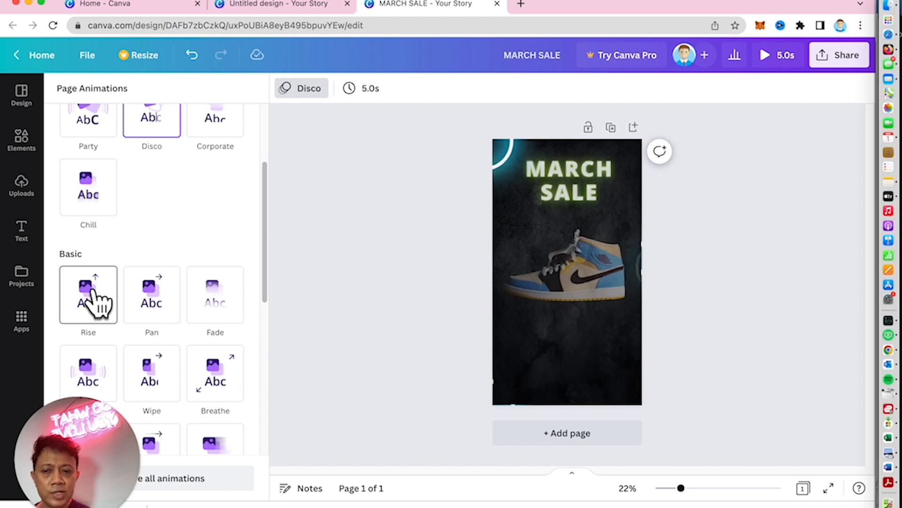
pyautogui.scroll(-1, 99, 301)
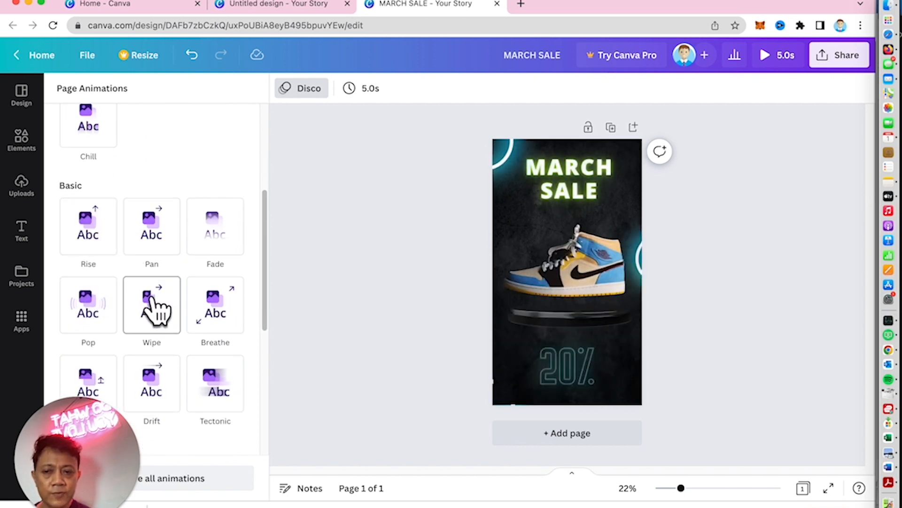
pyautogui.click(150, 260)
pyautogui.scroll(4, 91, 228)
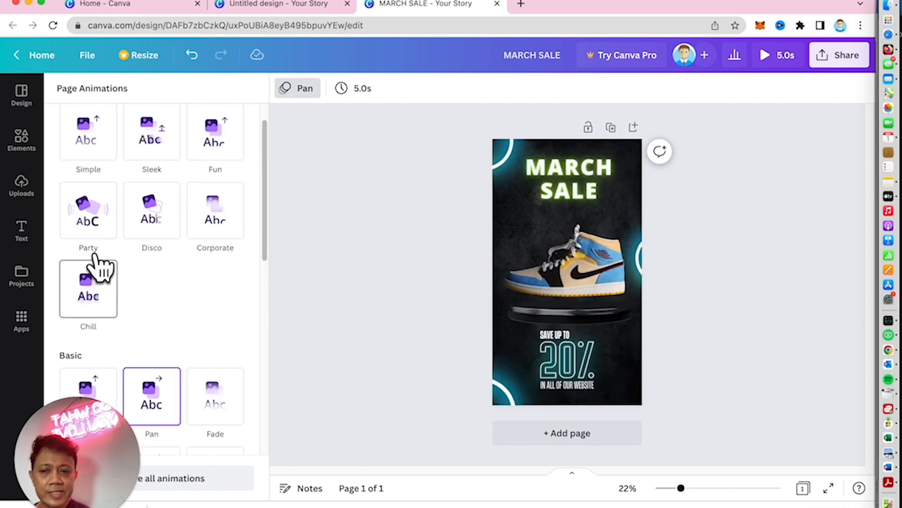
pyautogui.click(89, 221)
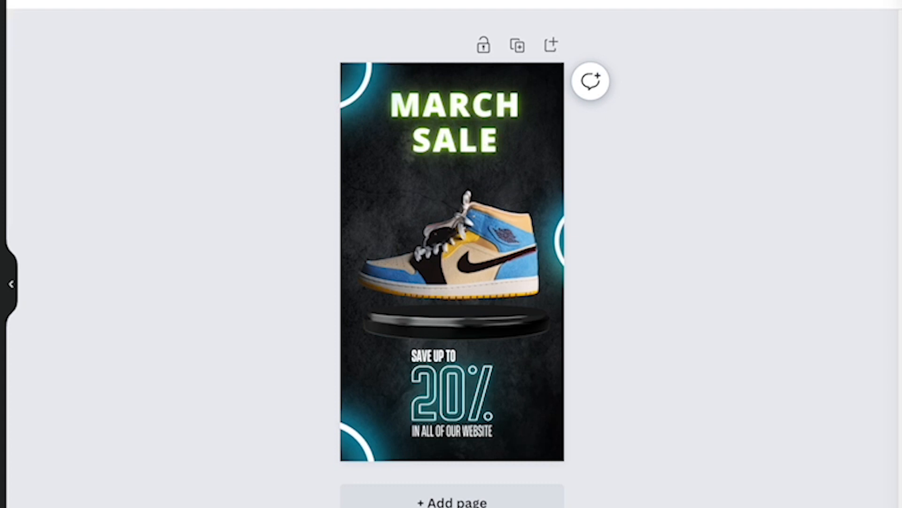
# Download the animated story as an MP4 video in 1080p (HD) and play the downloaded file.
pyautogui.click(854, 1)
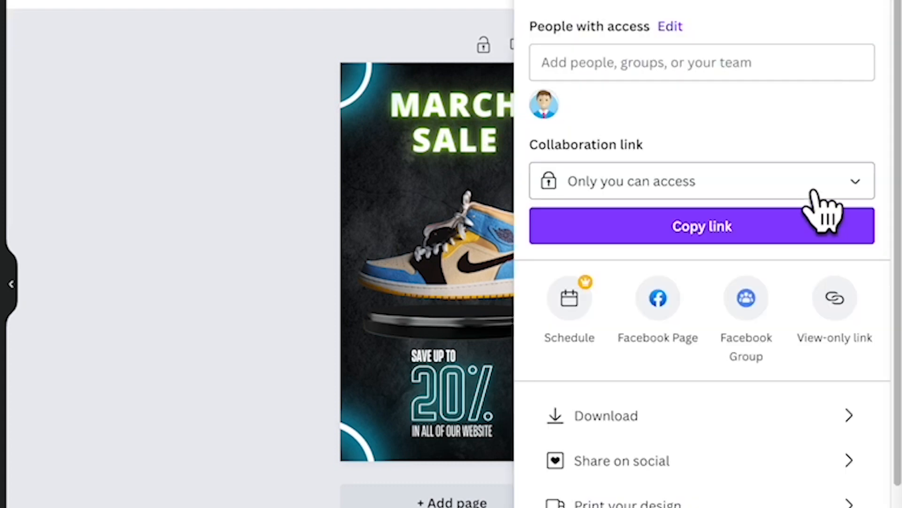
pyautogui.click(632, 418)
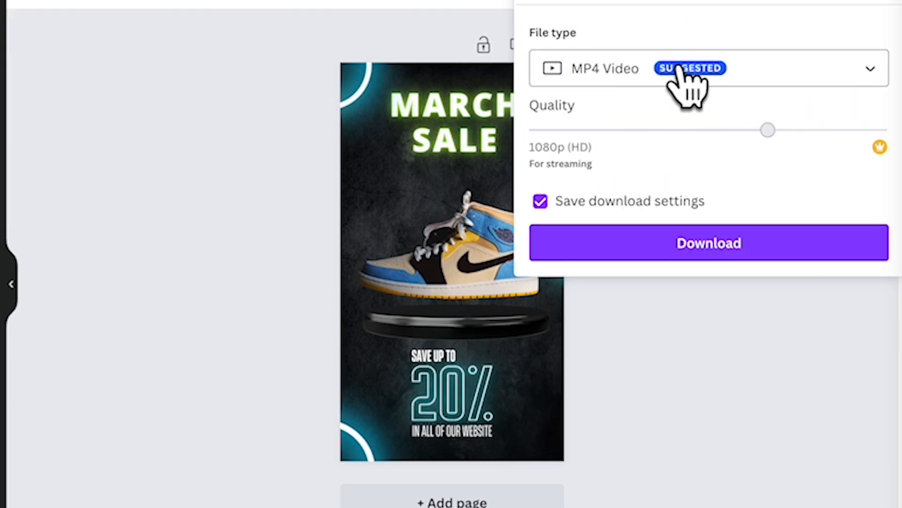
pyautogui.click(774, 67)
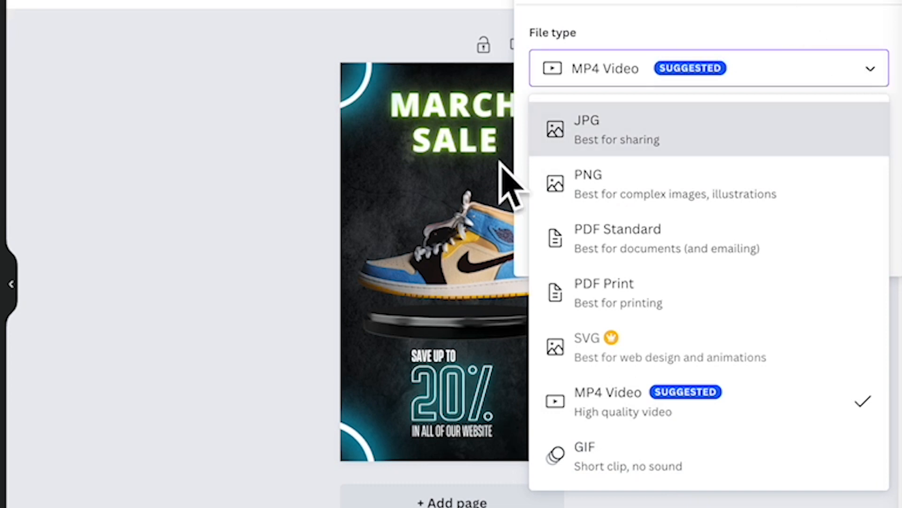
pyautogui.click(671, 14)
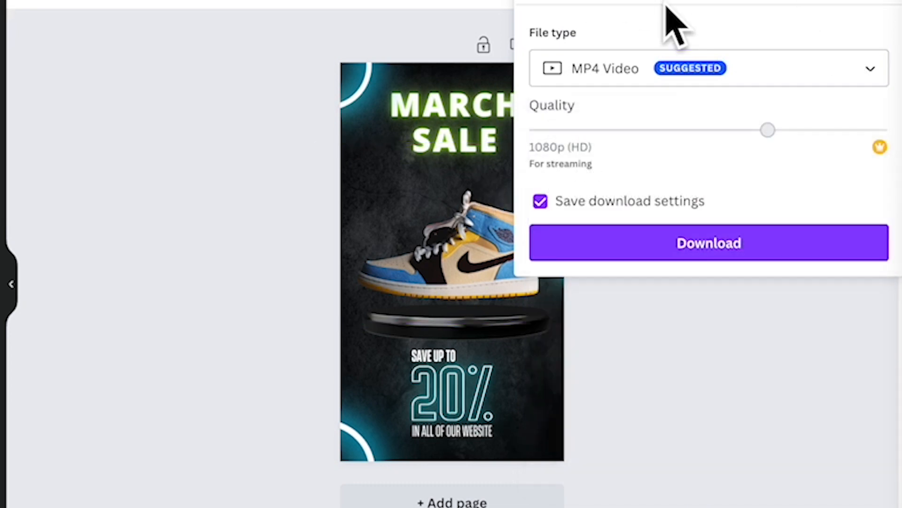
pyautogui.click(727, 245)
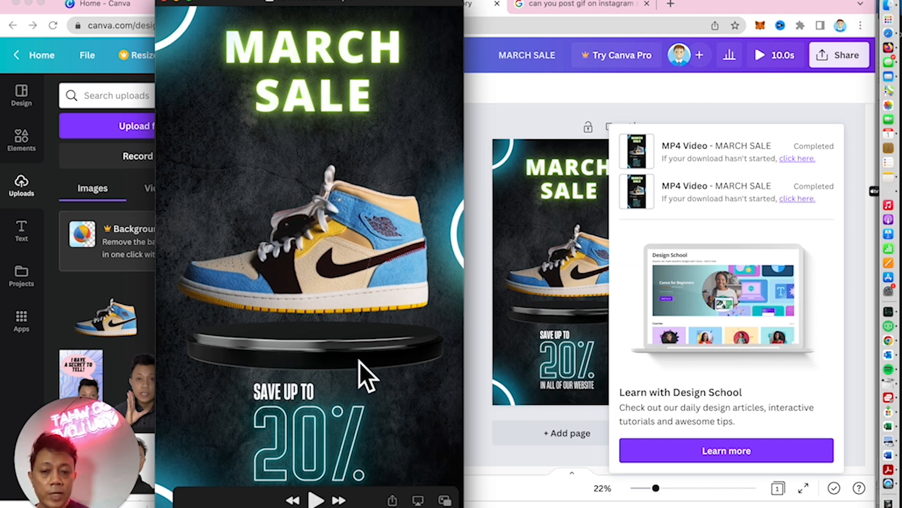
pyautogui.click(317, 501)
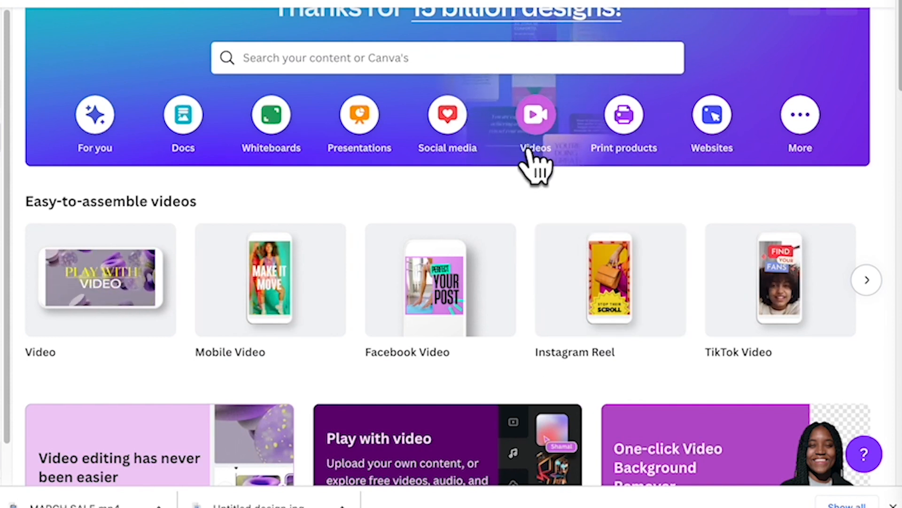
# Open a vertical mobile video design and replace its "Discount Up To" heading with "March Sale".
pyautogui.click(790, 318)
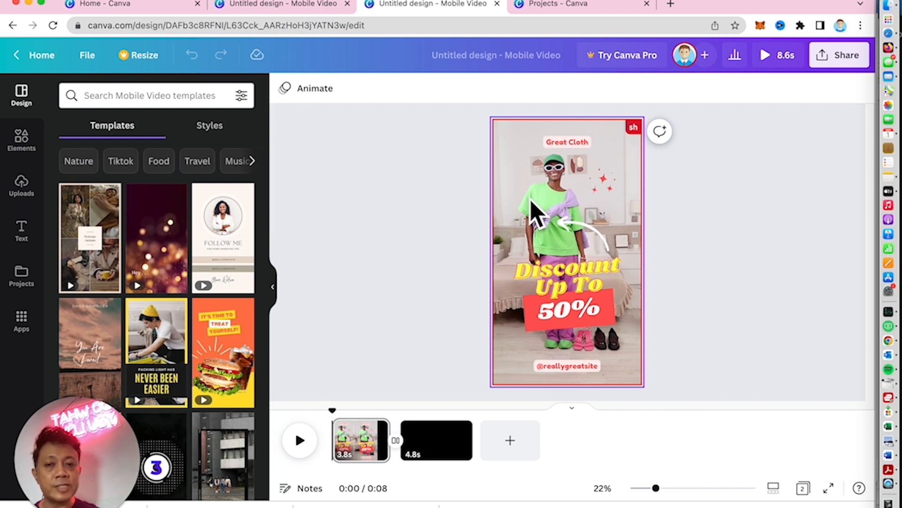
pyautogui.click(549, 272)
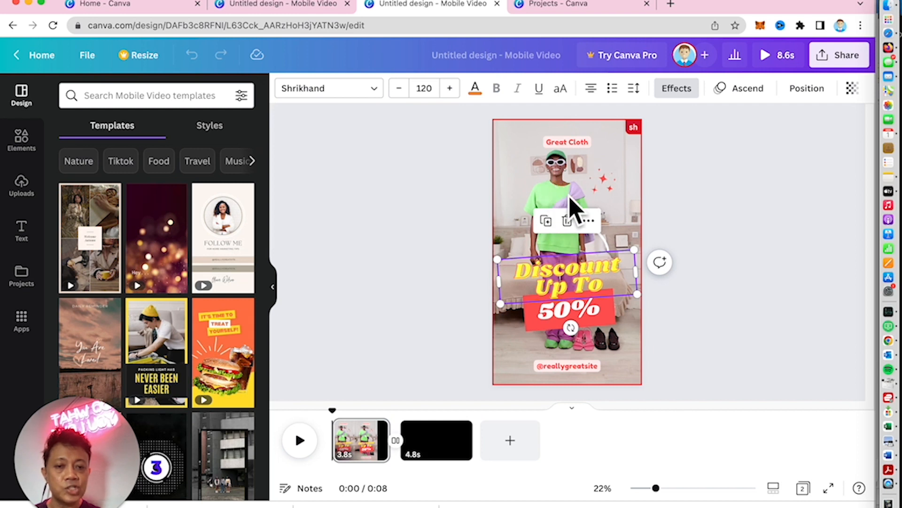
pyautogui.click(594, 246)
pyautogui.click(588, 296)
pyautogui.click(585, 284)
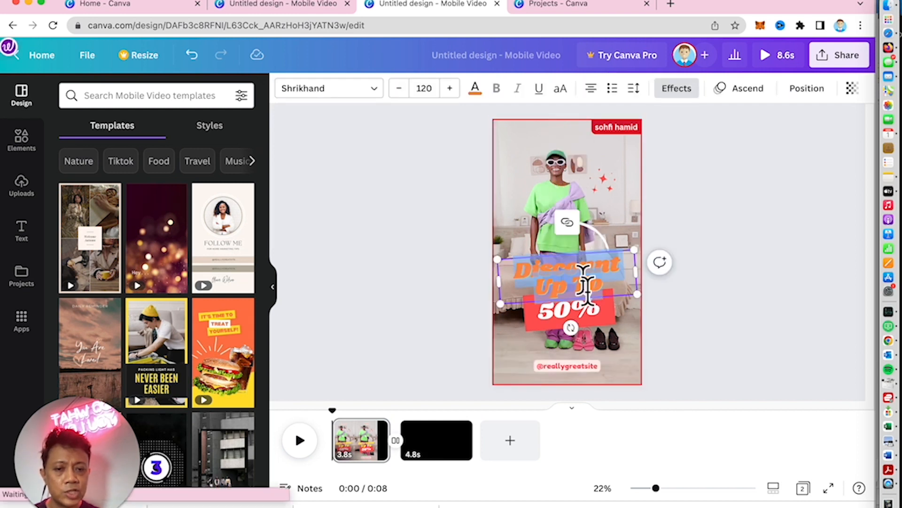
pyautogui.doubleClick(583, 284)
pyautogui.click(528, 280)
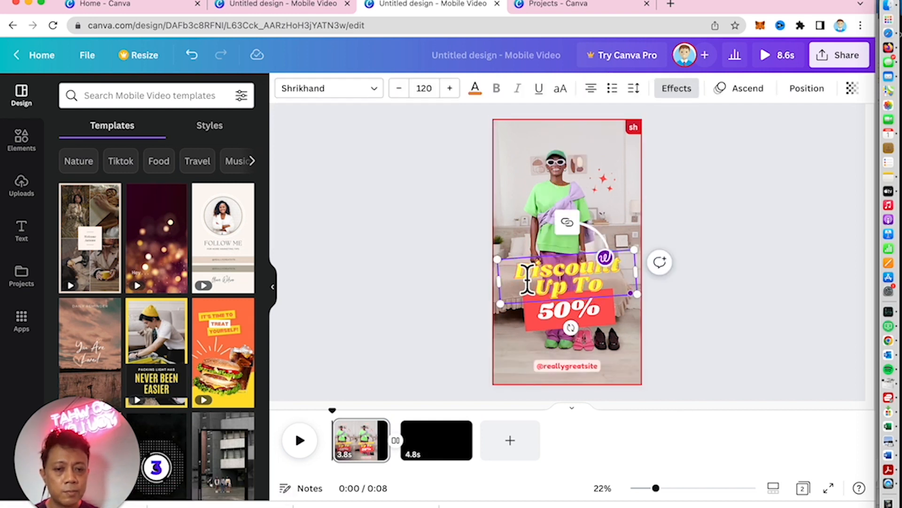
pyautogui.moveTo(527, 279); pyautogui.dragTo(620, 289)
pyautogui.write('Marc')
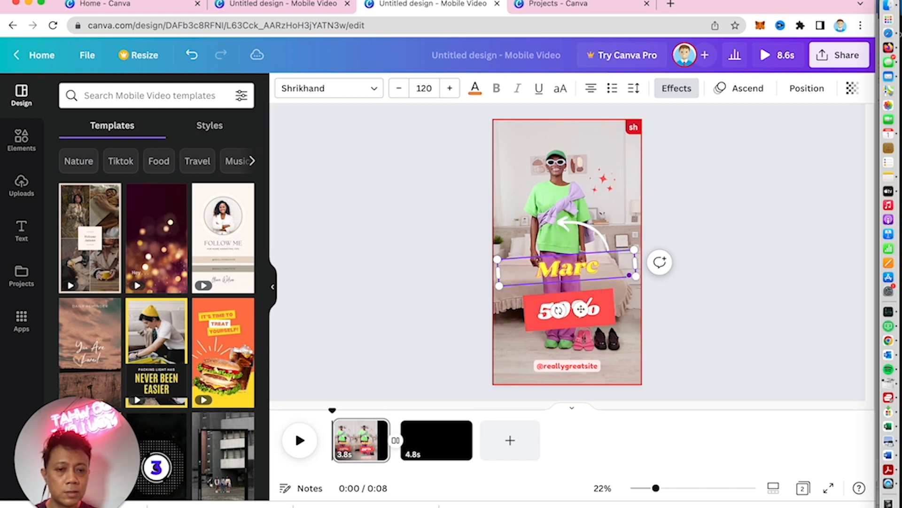
pyautogui.write('h Sale')
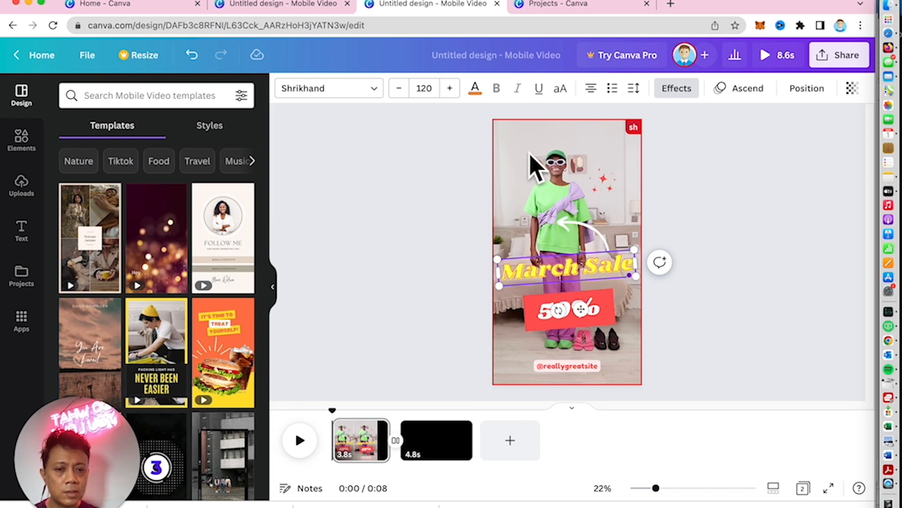
# Set the March Sale heading's font to Open Sans Extra Bold and its color to lime.
pyautogui.tripleClick(534, 275)
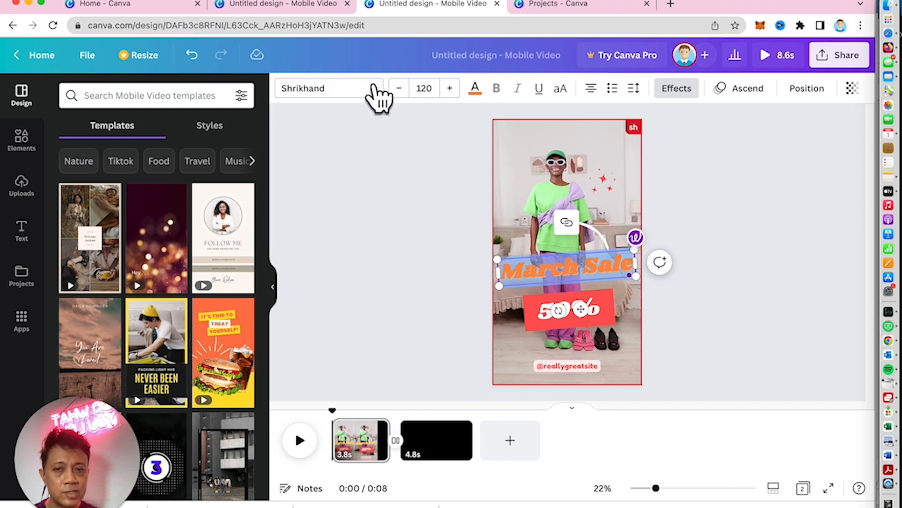
pyautogui.click(376, 94)
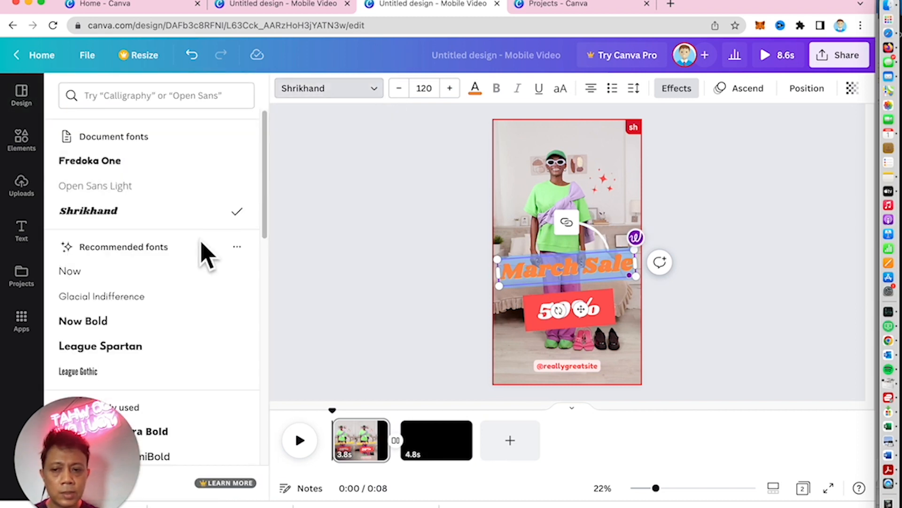
pyautogui.click(169, 371)
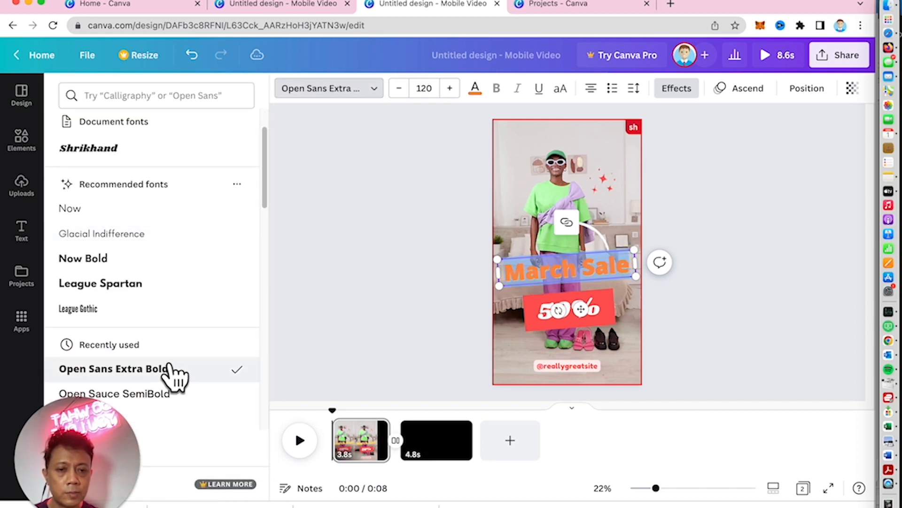
pyautogui.click(429, 131)
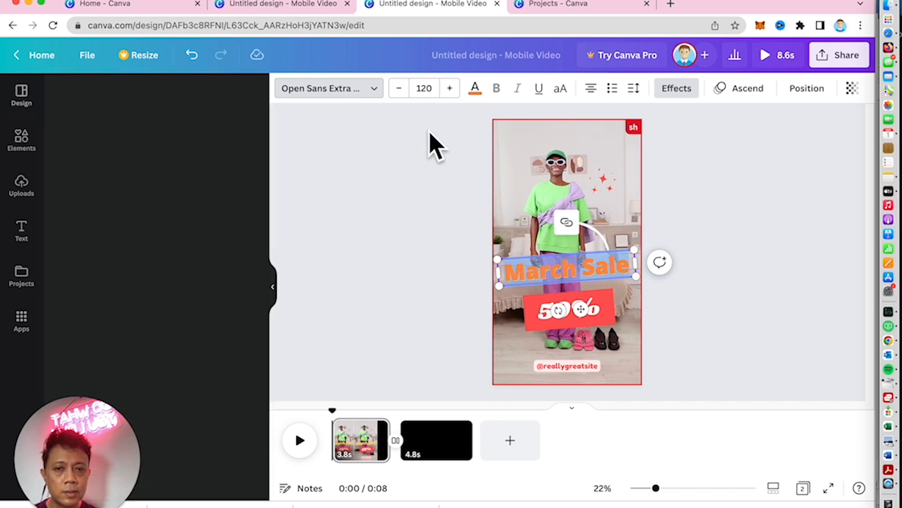
pyautogui.click(474, 91)
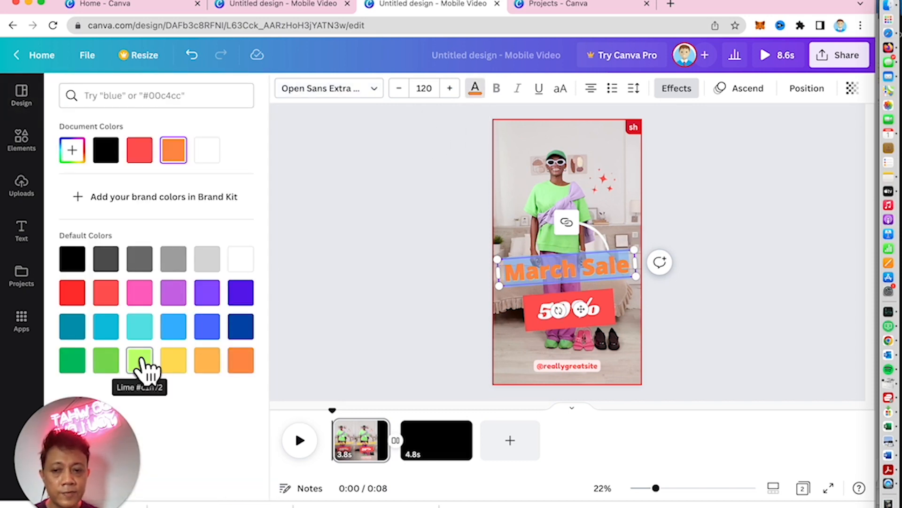
pyautogui.click(140, 360)
pyautogui.click(381, 303)
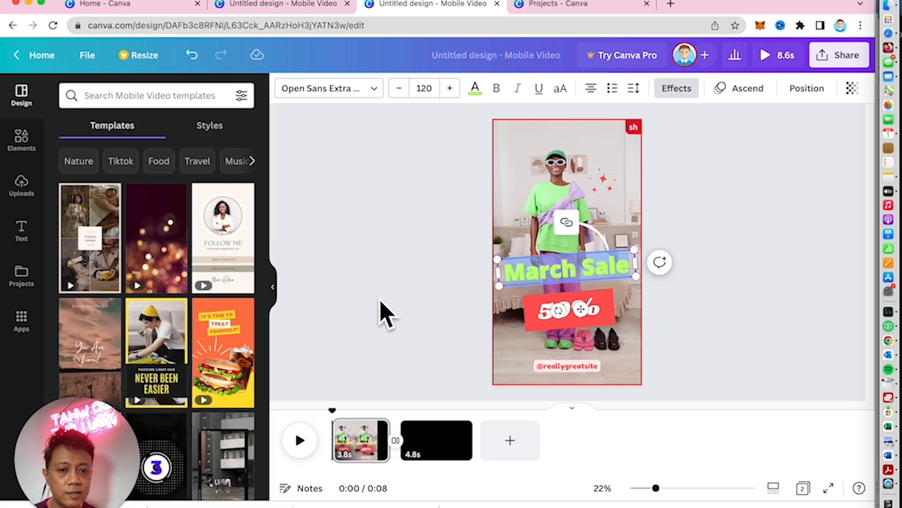
pyautogui.click(383, 303)
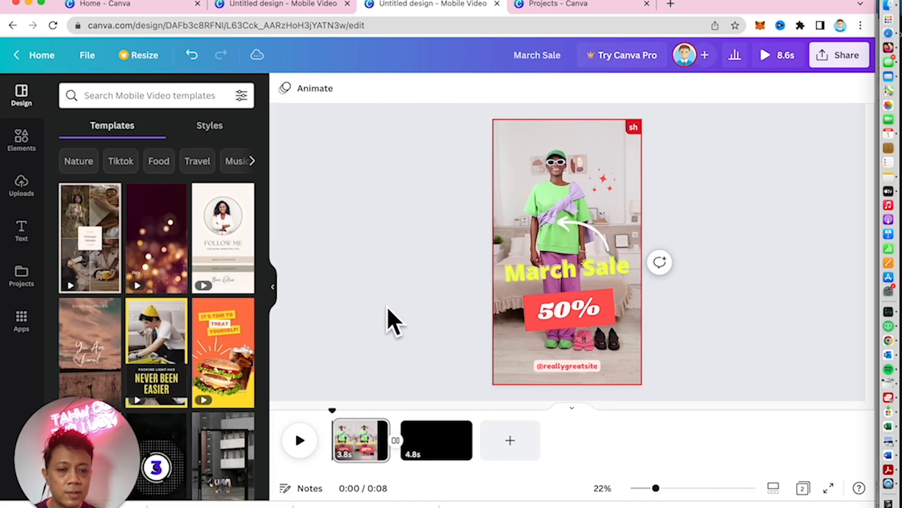
# Recolor the red rectangle behind the 50% discount text to lime from the default colors.
pyautogui.click(529, 310)
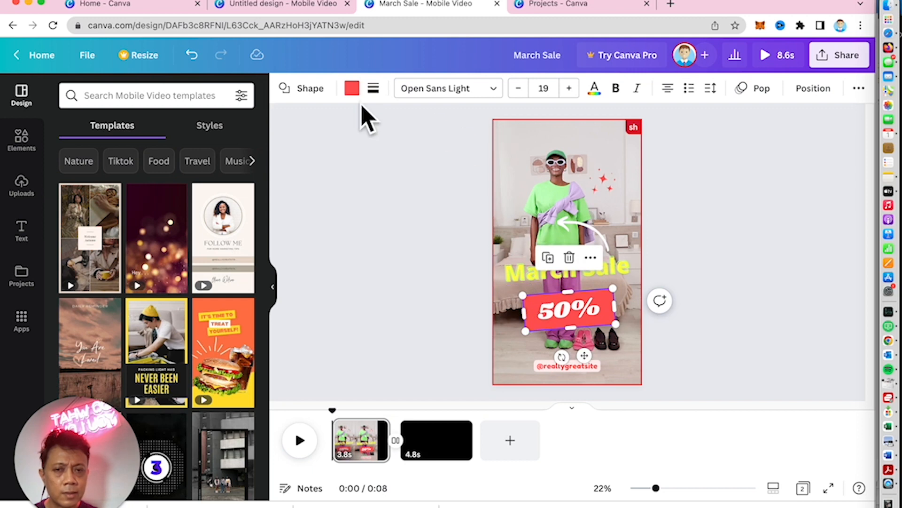
pyautogui.click(354, 94)
pyautogui.click(354, 94)
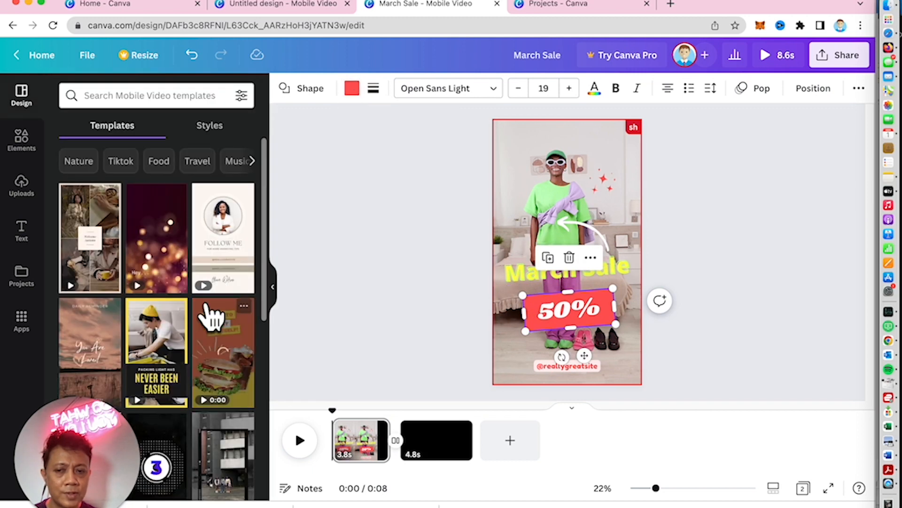
pyautogui.click(352, 89)
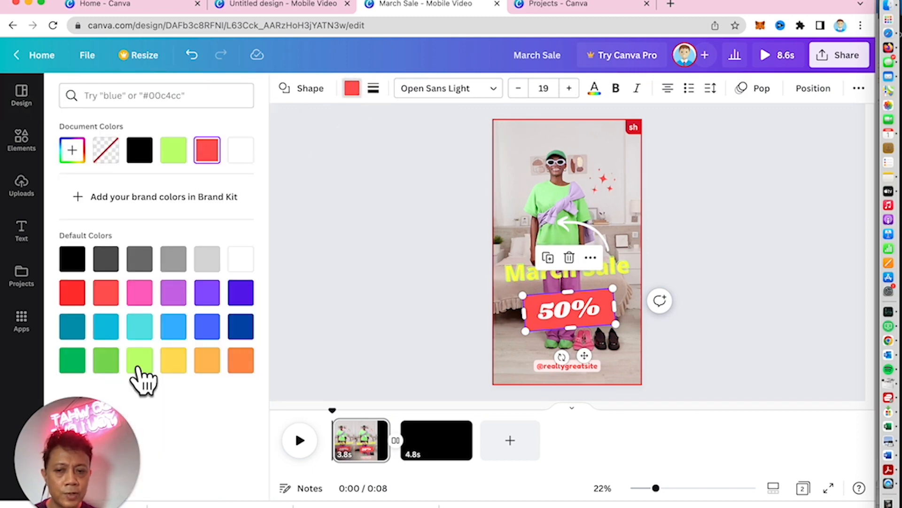
pyautogui.click(139, 363)
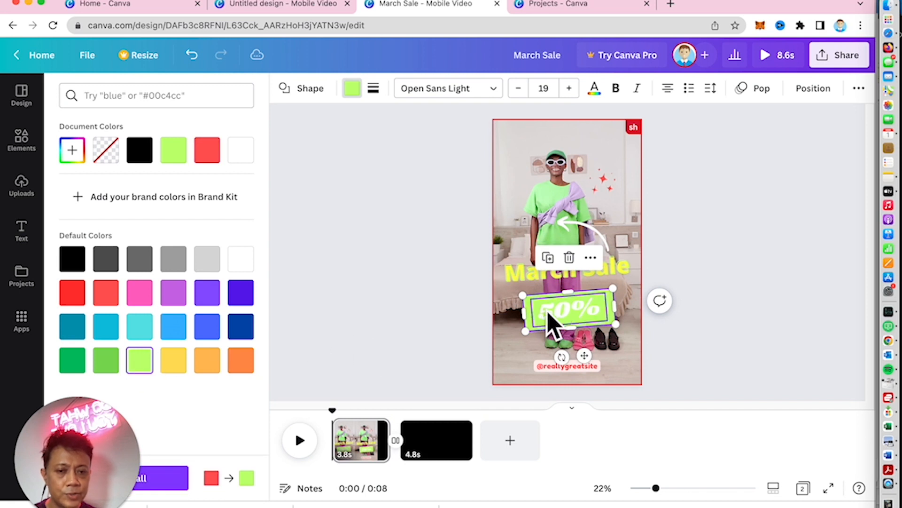
# Set the 50% discount text's color to black from the document colors.
pyautogui.click(553, 323)
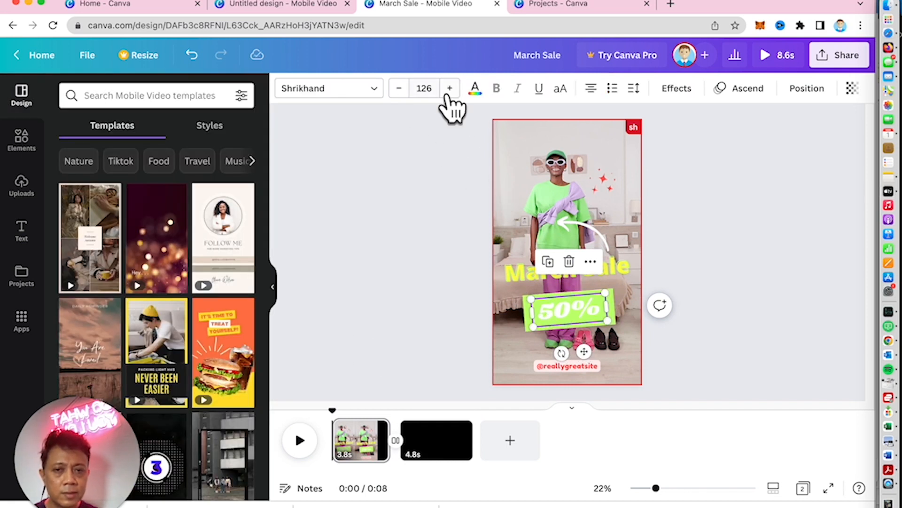
pyautogui.doubleClick(563, 320)
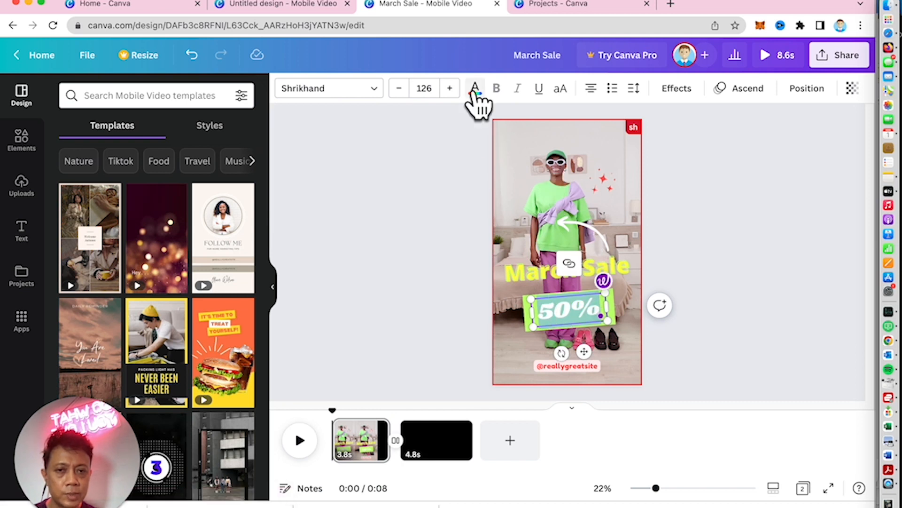
pyautogui.click(475, 90)
pyautogui.click(106, 150)
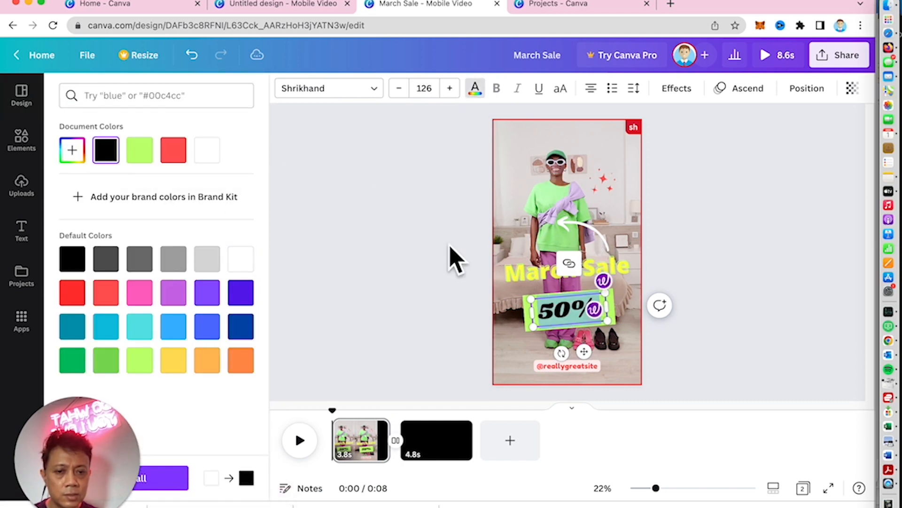
# Change the discount text on the lime rectangle to 20%.
pyautogui.click(556, 322)
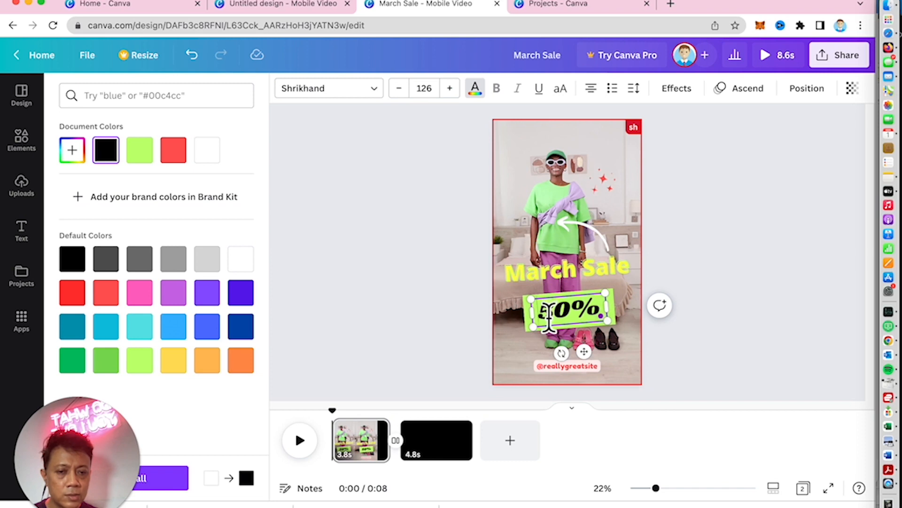
pyautogui.moveTo(541, 319); pyautogui.dragTo(558, 318)
pyautogui.write('2')
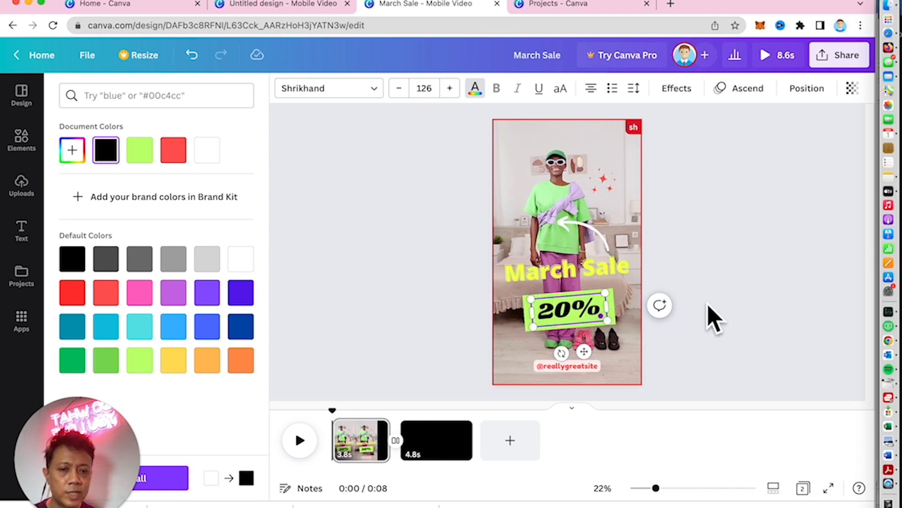
pyautogui.click(709, 305)
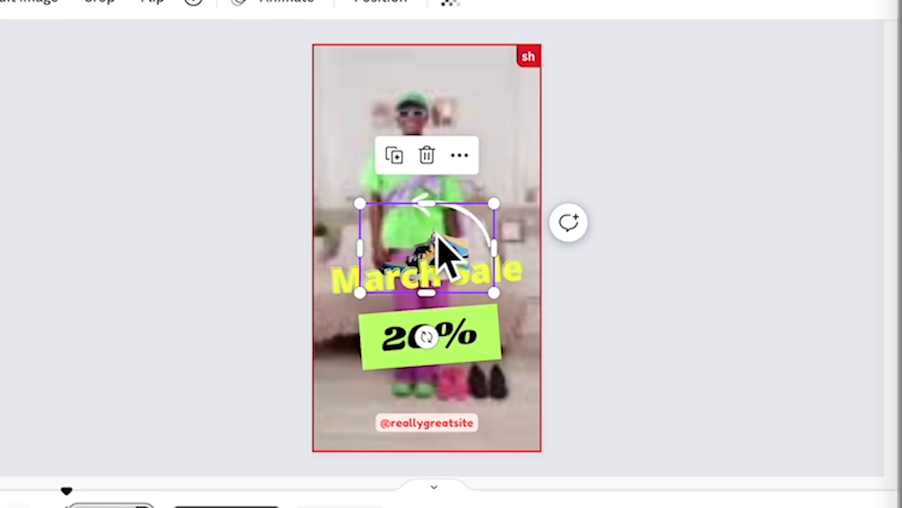
# Delete the sneaker image placed over the March Sale heading and undo the deletion.
pyautogui.press('Delete')
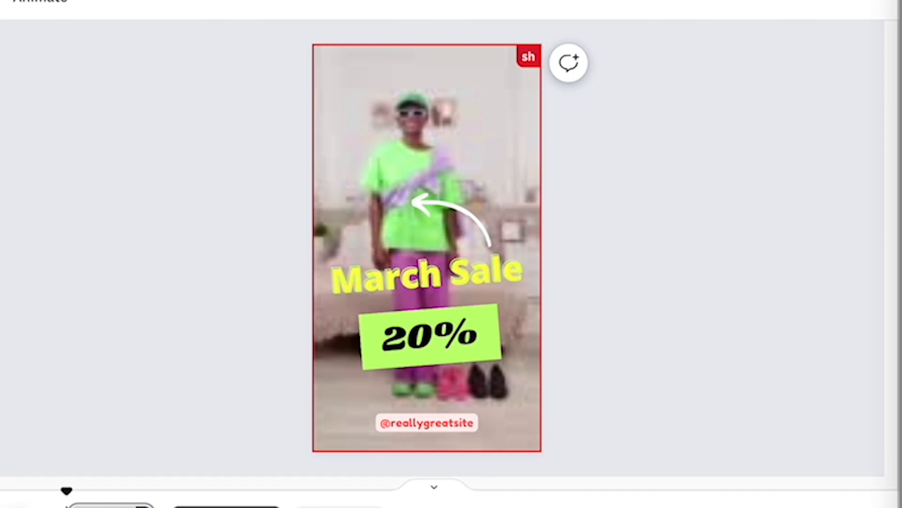
pyautogui.hotkey('ctrl', 'z')
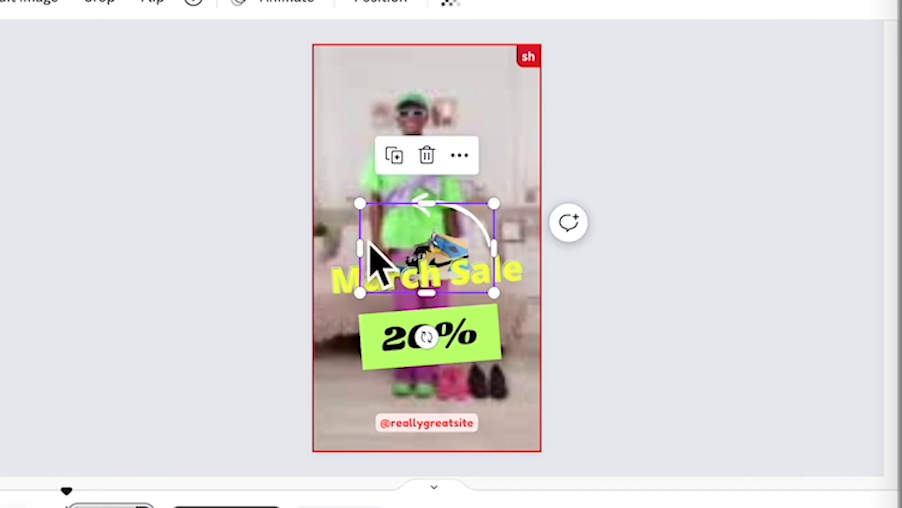
# Enlarge the sneaker image to nearly the page width and place it just above the March Sale heading.
pyautogui.moveTo(360, 204); pyautogui.dragTo(272, 165)
pyautogui.moveTo(392, 227); pyautogui.dragTo(414, 216)
pyautogui.click(433, 232)
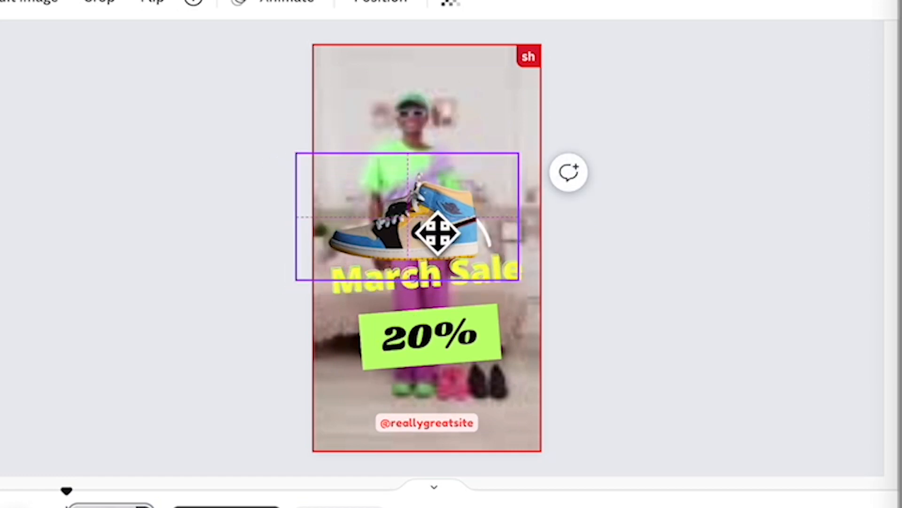
# Move the white curved arrow toward the page's right edge and reposition the sneaker so the arrow points at it.
pyautogui.click(585, 235)
pyautogui.click(524, 254)
pyautogui.moveTo(523, 254); pyautogui.dragTo(546, 258)
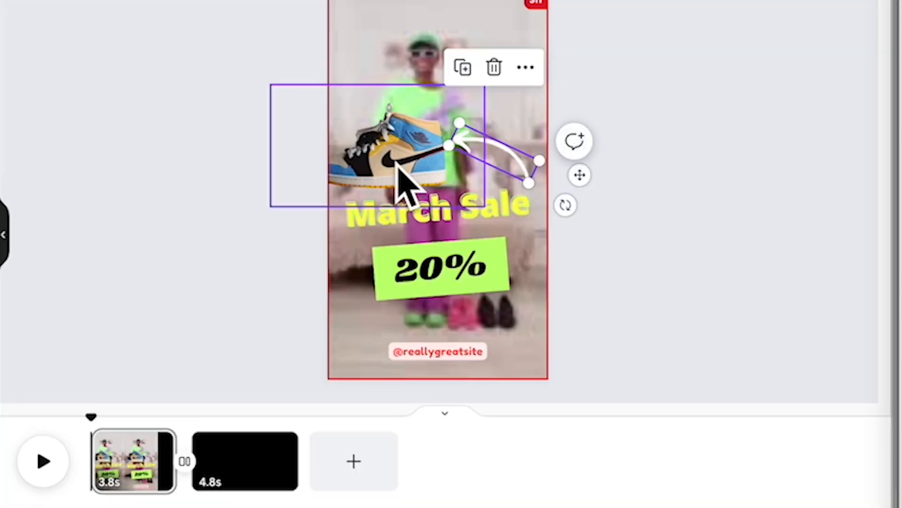
pyautogui.moveTo(397, 165); pyautogui.dragTo(432, 182)
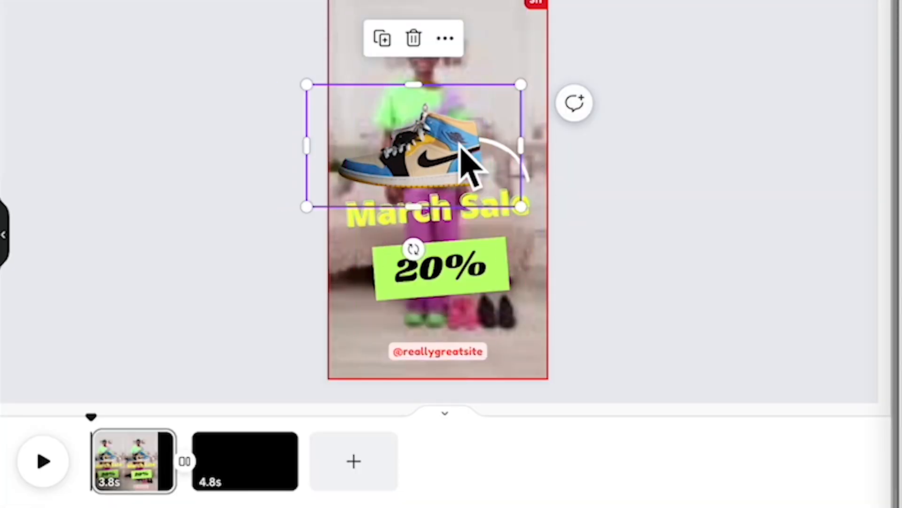
# Bring the white curved arrow in front of the sneaker image.
pyautogui.click(534, 172)
pyautogui.rightClick(535, 170)
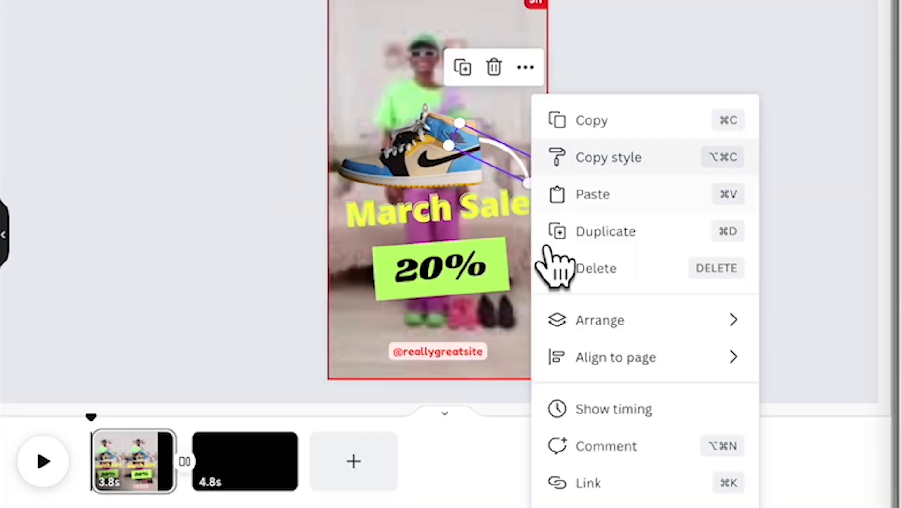
pyautogui.moveTo(616, 324)
pyautogui.click(480, 331)
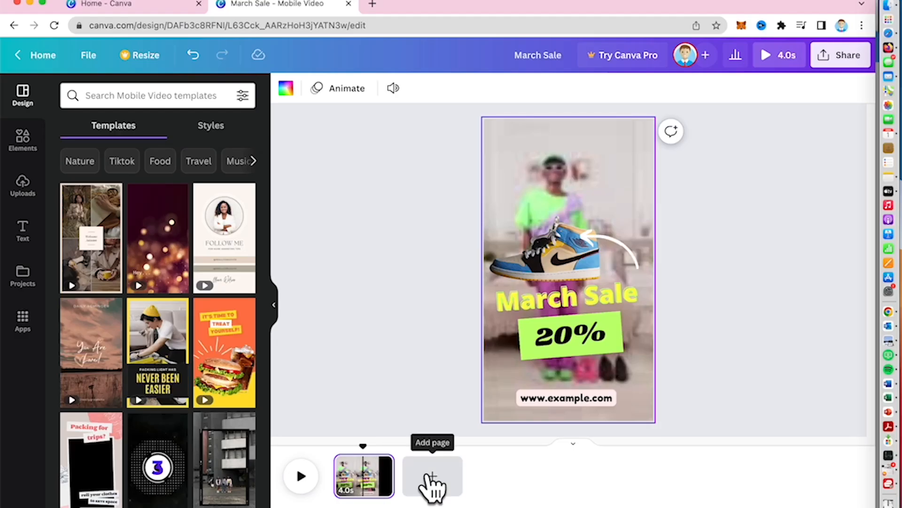
# Add a second page to the video and set its background to lime from the document colors.
pyautogui.click(432, 480)
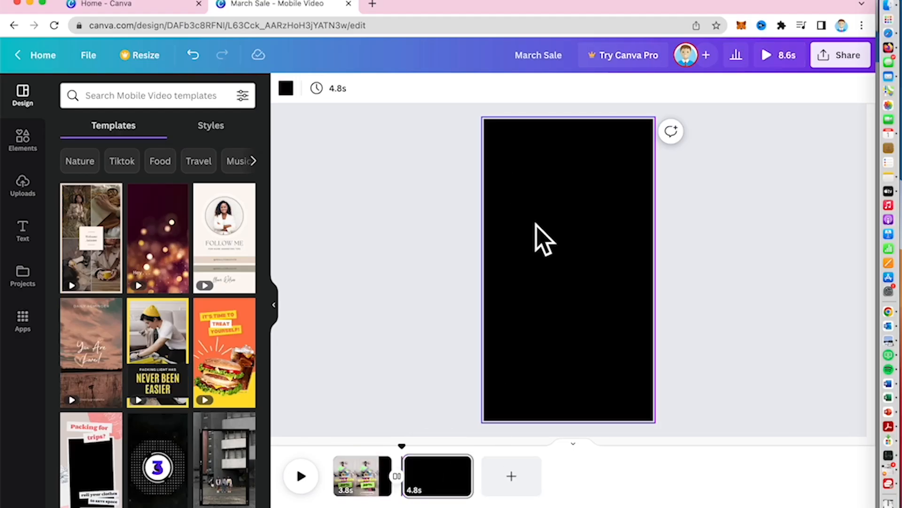
pyautogui.click(286, 90)
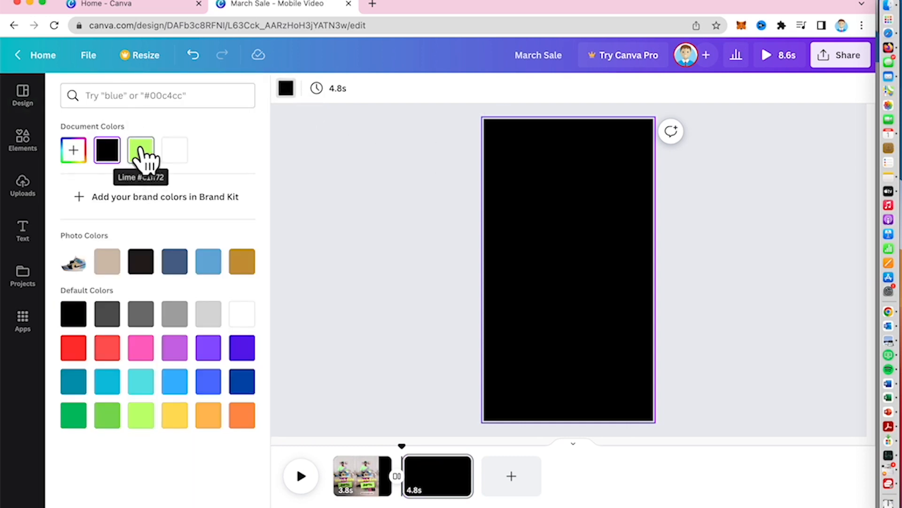
pyautogui.click(141, 151)
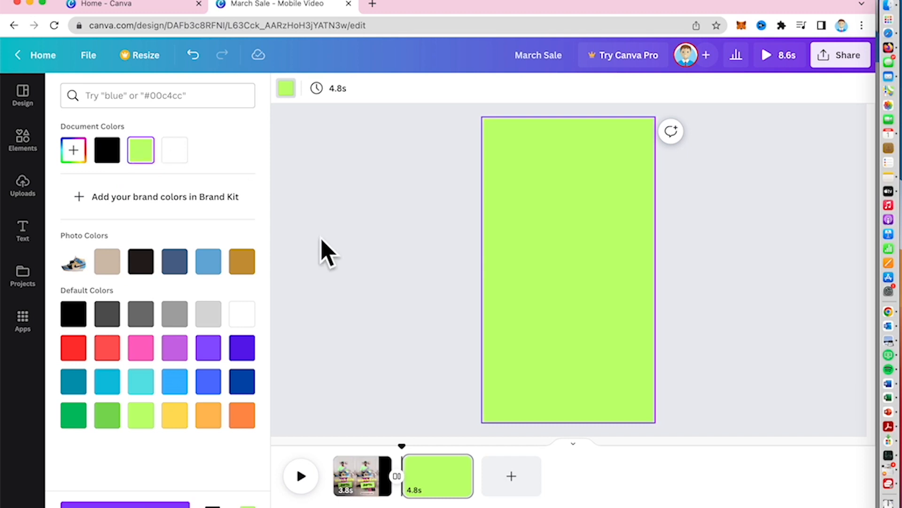
# Add the recently used sneaker outline graphic to the lime page.
pyautogui.click(22, 141)
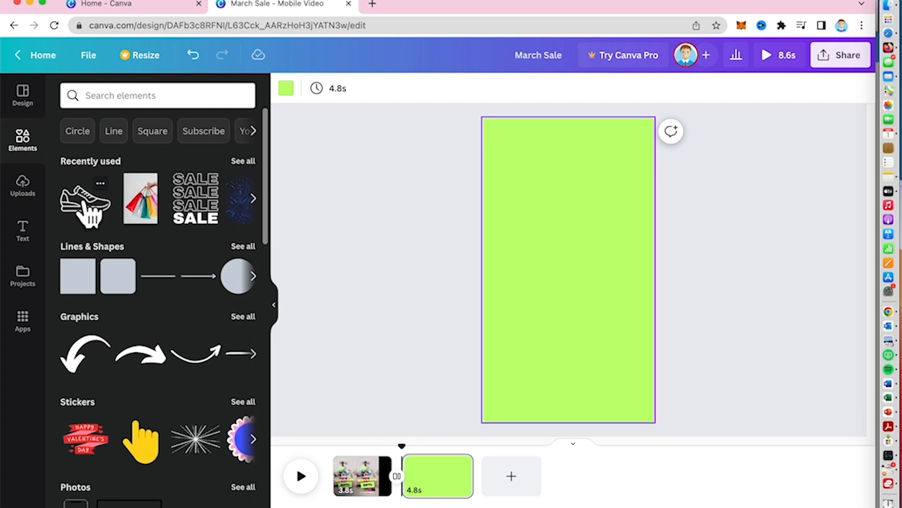
pyautogui.click(85, 201)
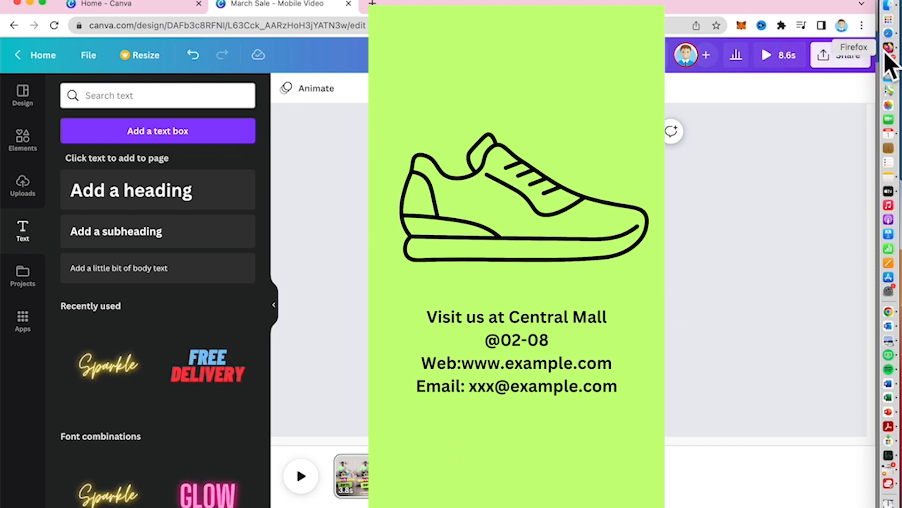
# Open the download options for the finished March Sale video.
pyautogui.click(845, 63)
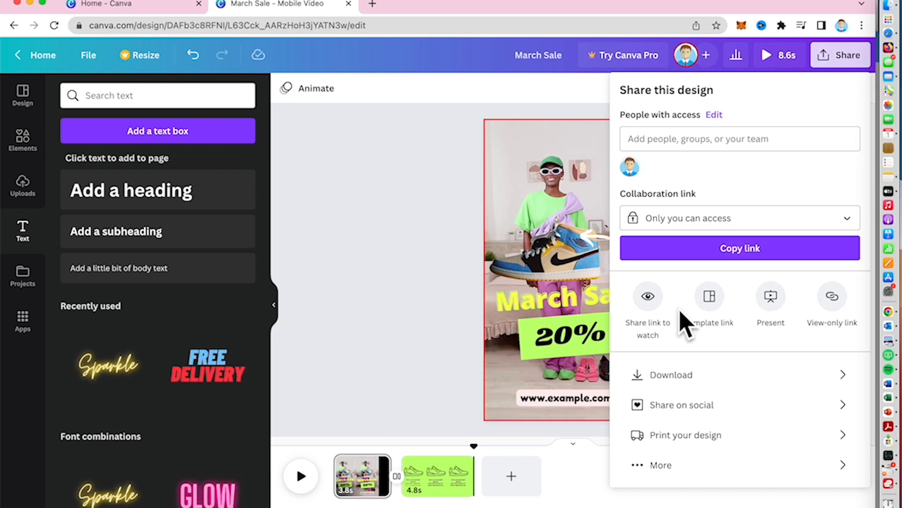
pyautogui.click(672, 375)
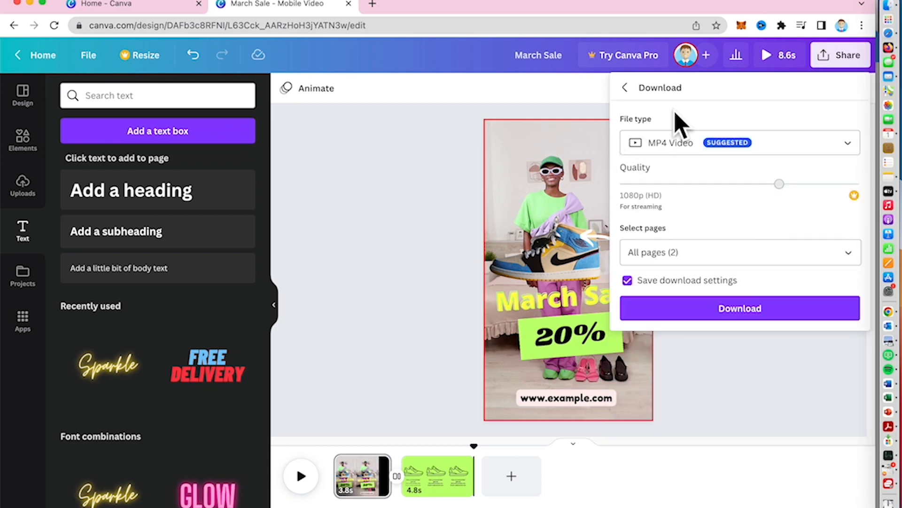